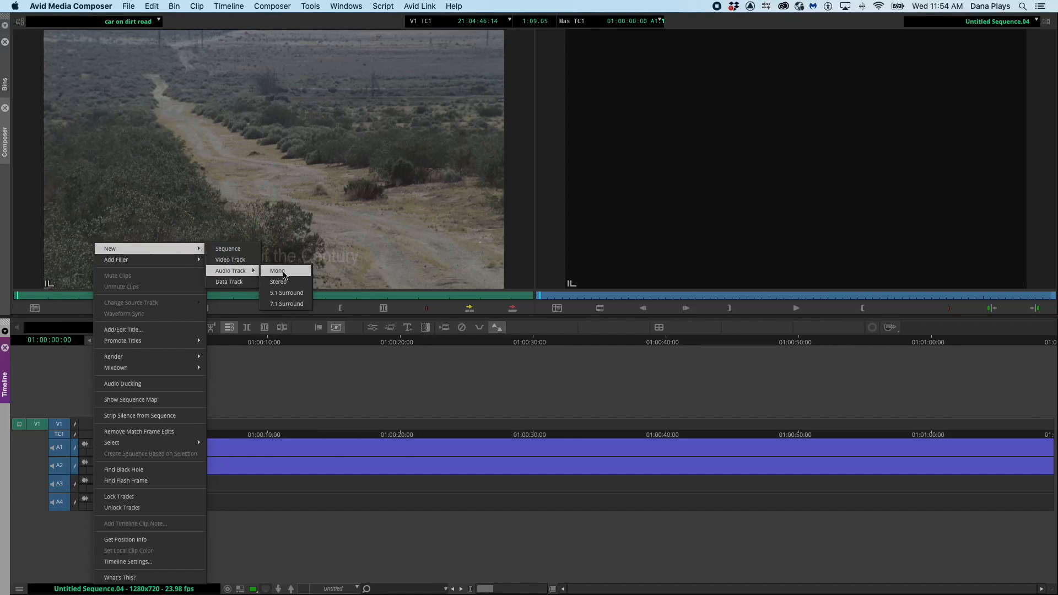
Add two new mono audio tracks, A5 and A6, to the sequence
left_click(285, 275)
right_click(63, 374)
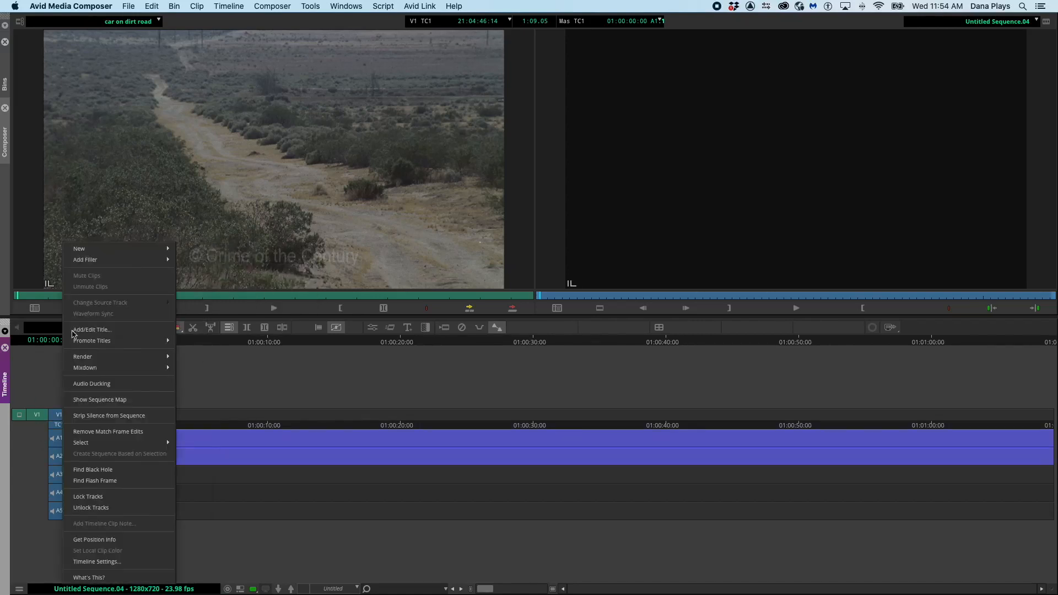
mouse_move(160, 249)
mouse_move(202, 271)
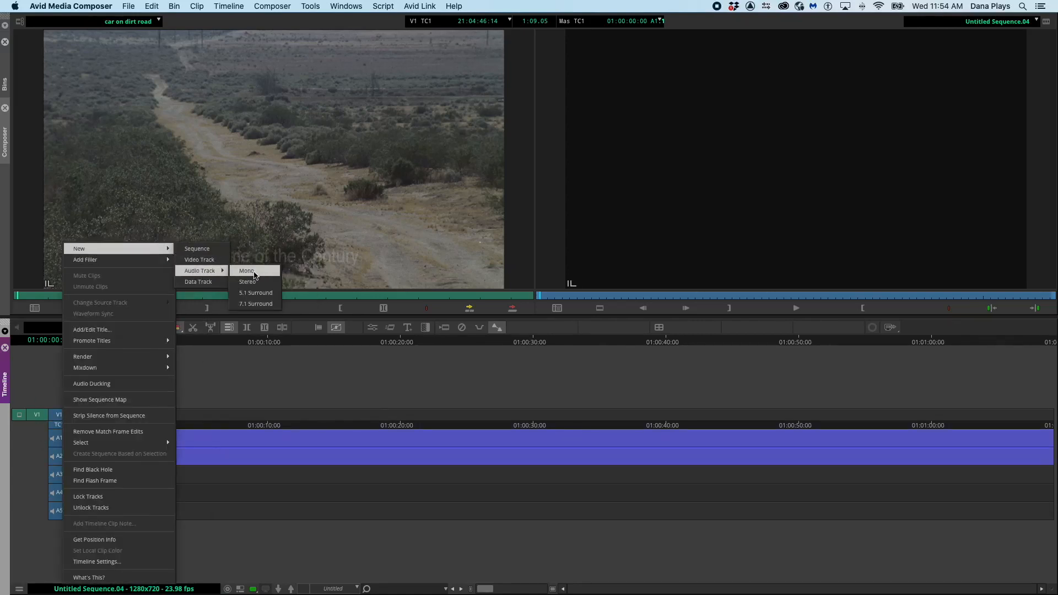
left_click(246, 270)
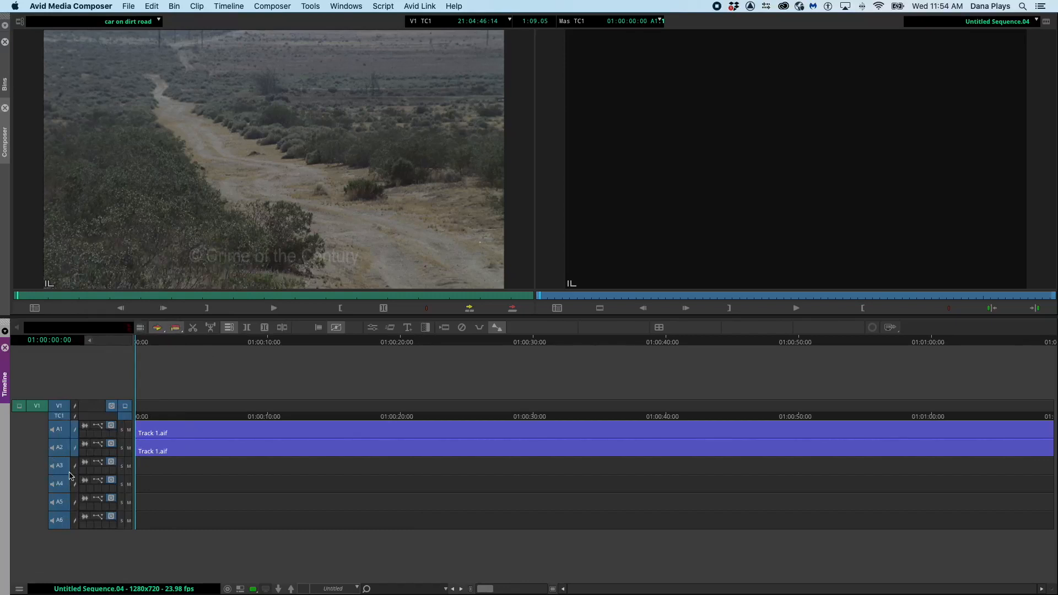
Move both Track 1.aif clips from A1 and A2 to A3 and A4, and skim the car on dirt road source clip
left_click(171, 449)
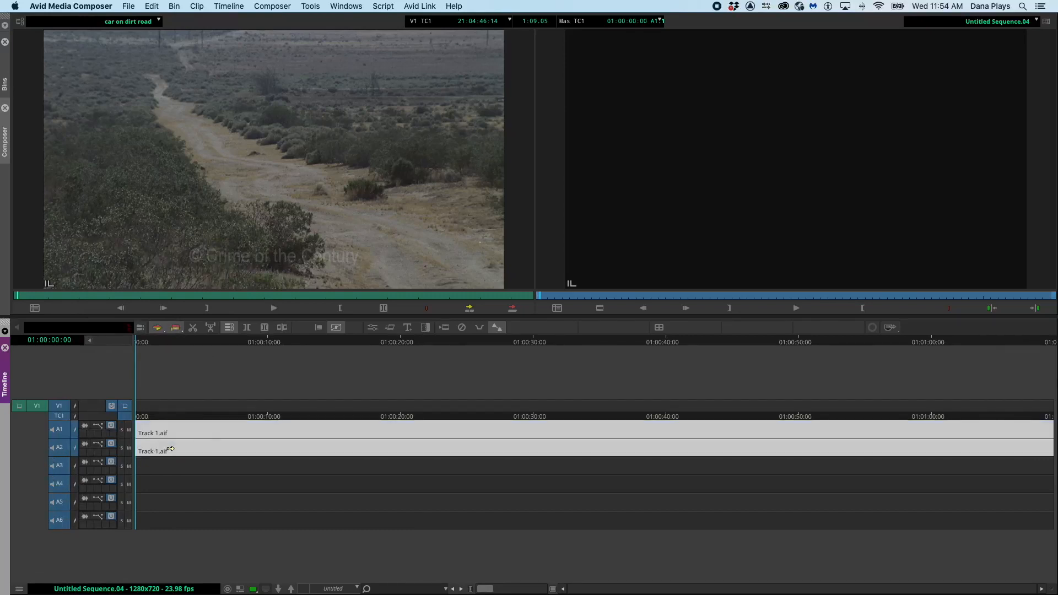
left_click_drag(170, 450, 167, 488)
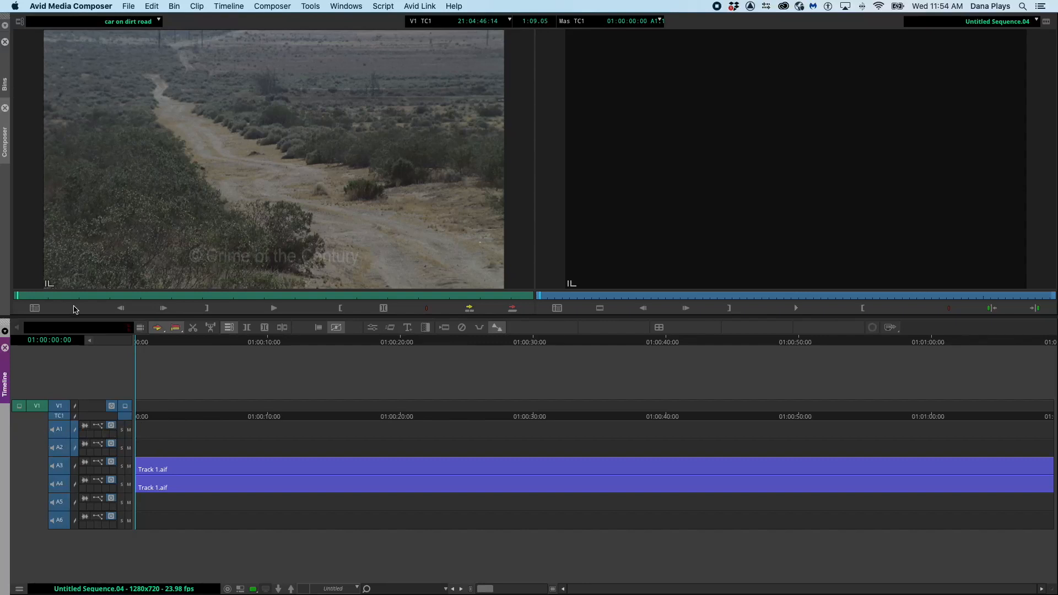
left_click(93, 296)
key("space")
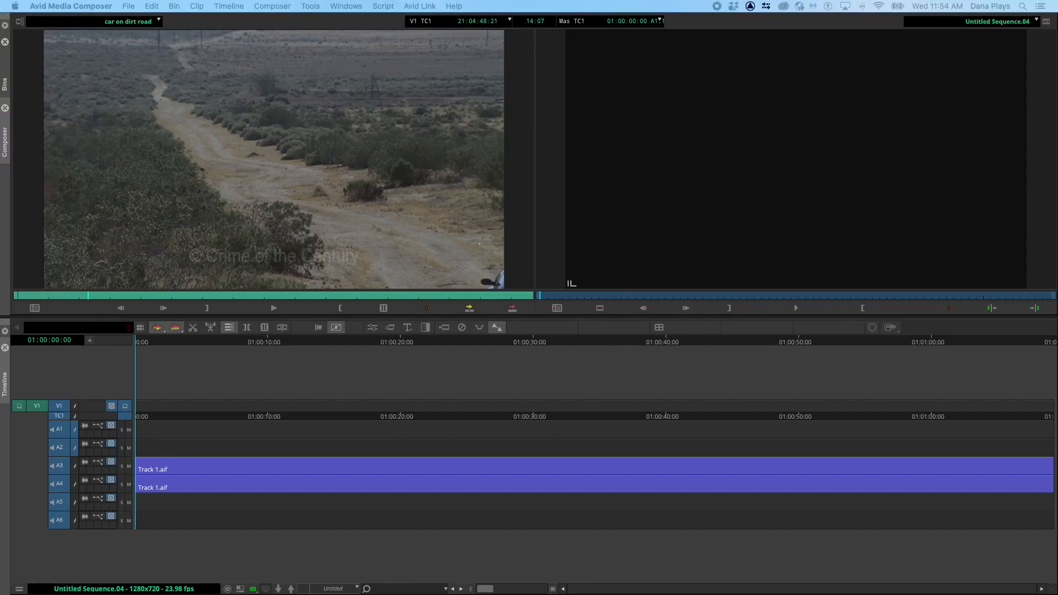
Lock audio tracks A3 and A4, which hold the Track 1.aif clips
left_click(69, 468)
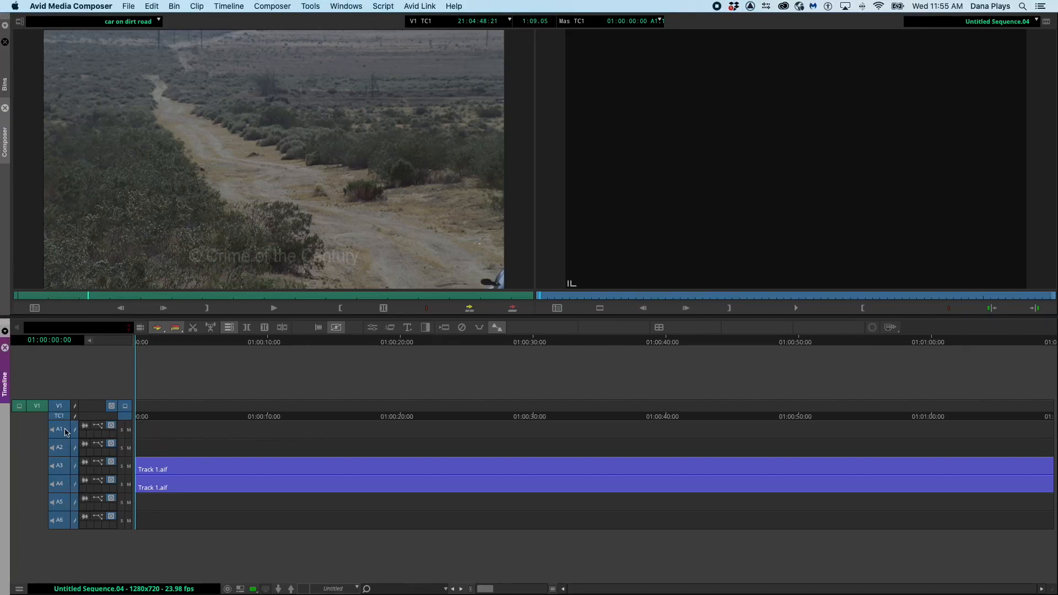
right_click(75, 473)
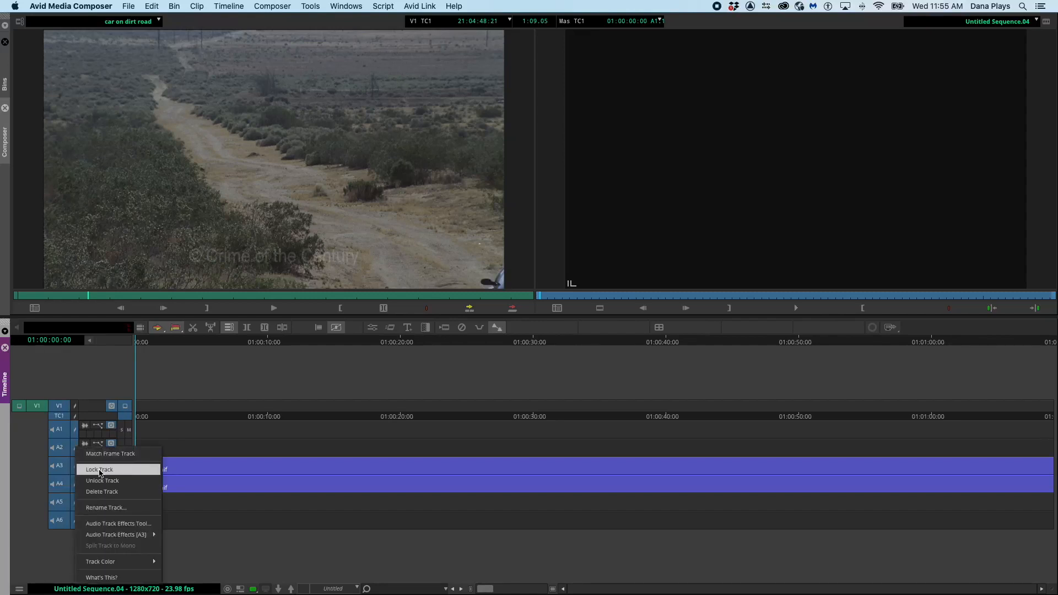
left_click(101, 470)
right_click(74, 484)
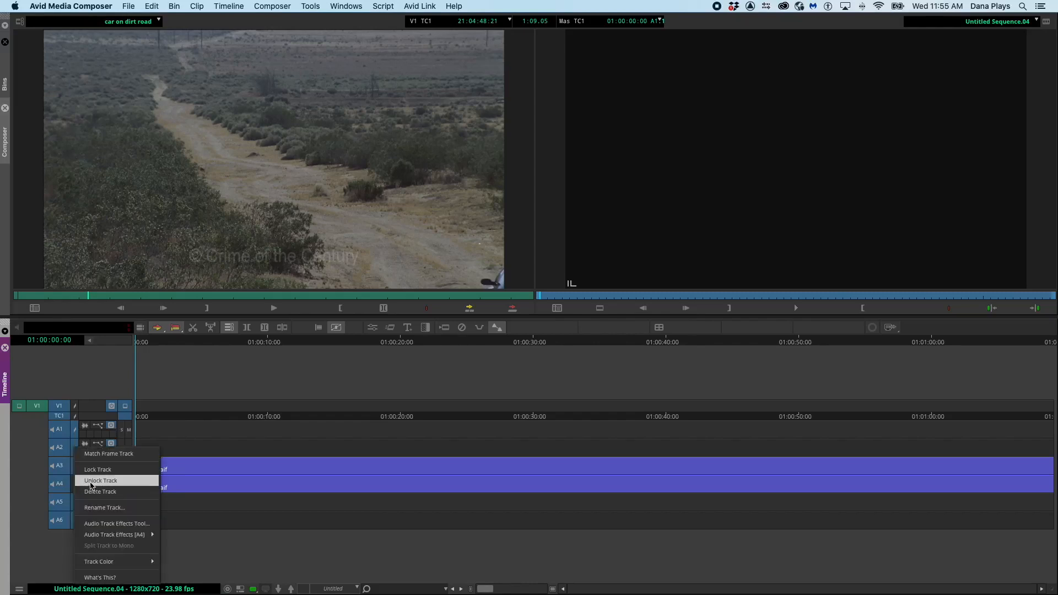
left_click(97, 483)
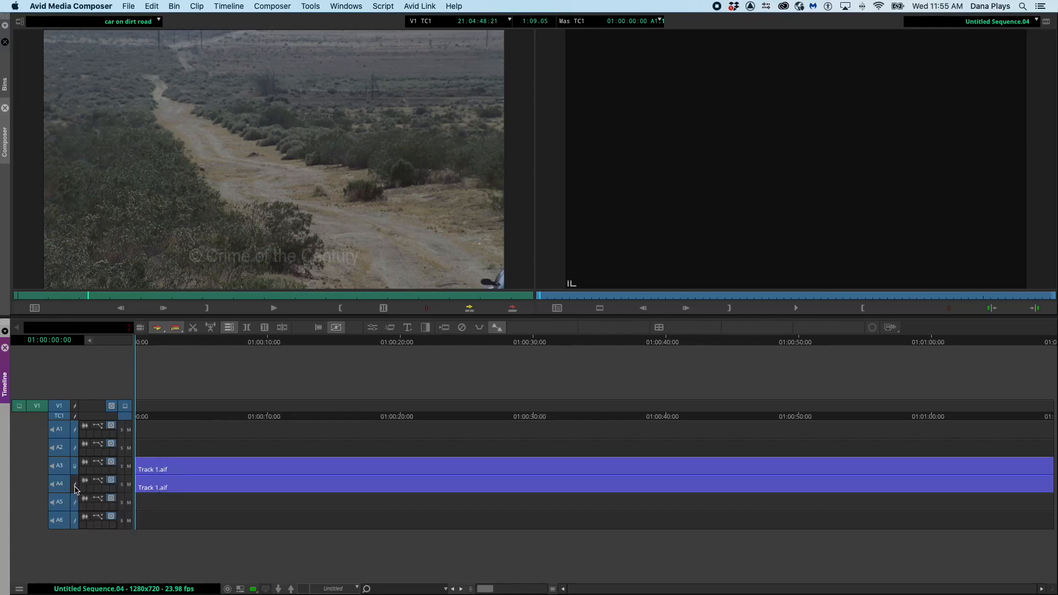
right_click(75, 488)
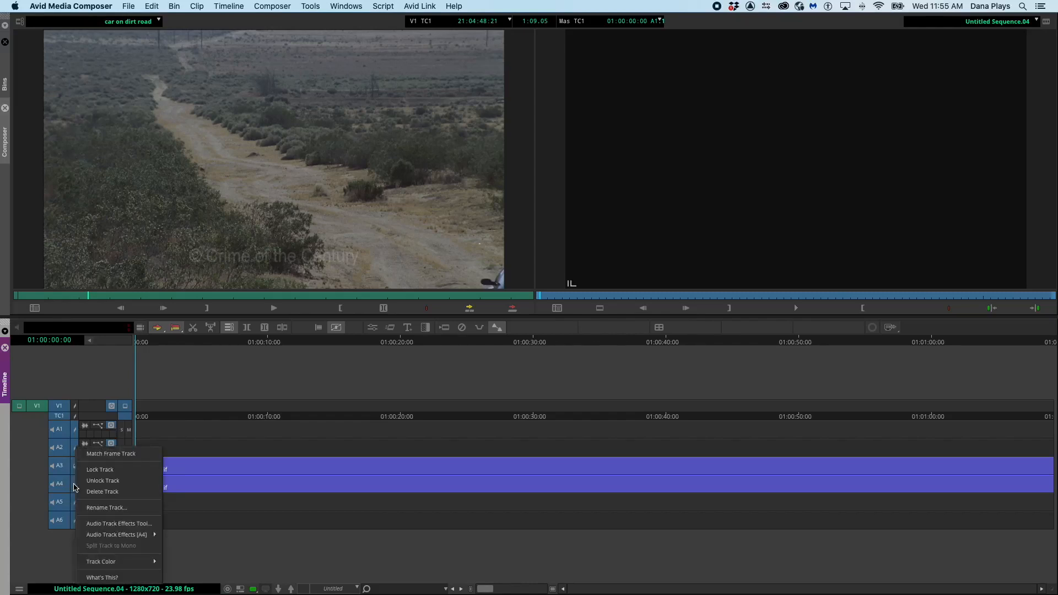
left_click(99, 469)
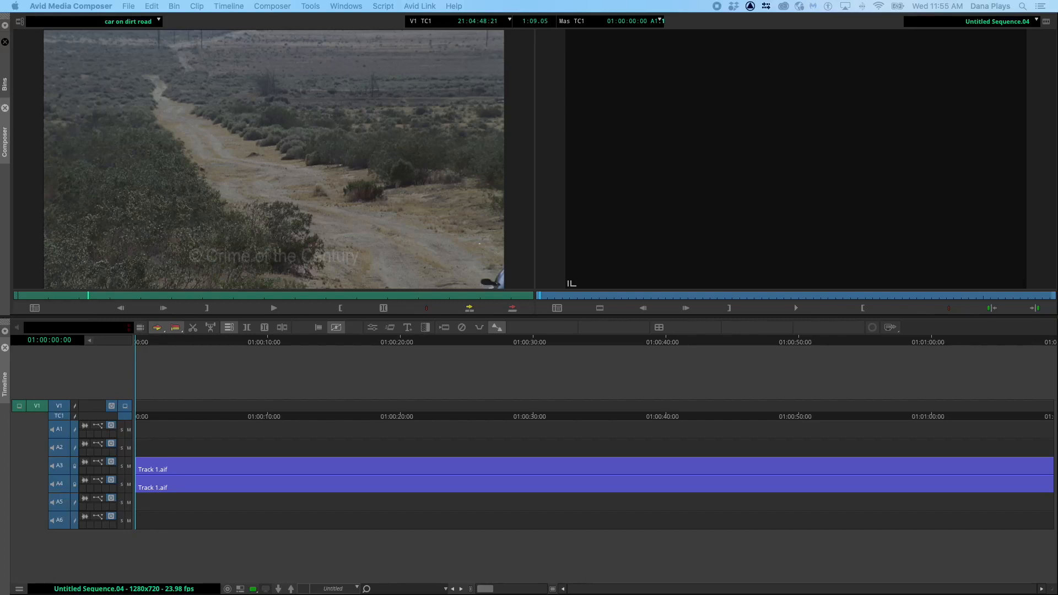
Place the face forward clip on V1 at the very start of the sequence
left_click_drag(385, 391, 138, 406)
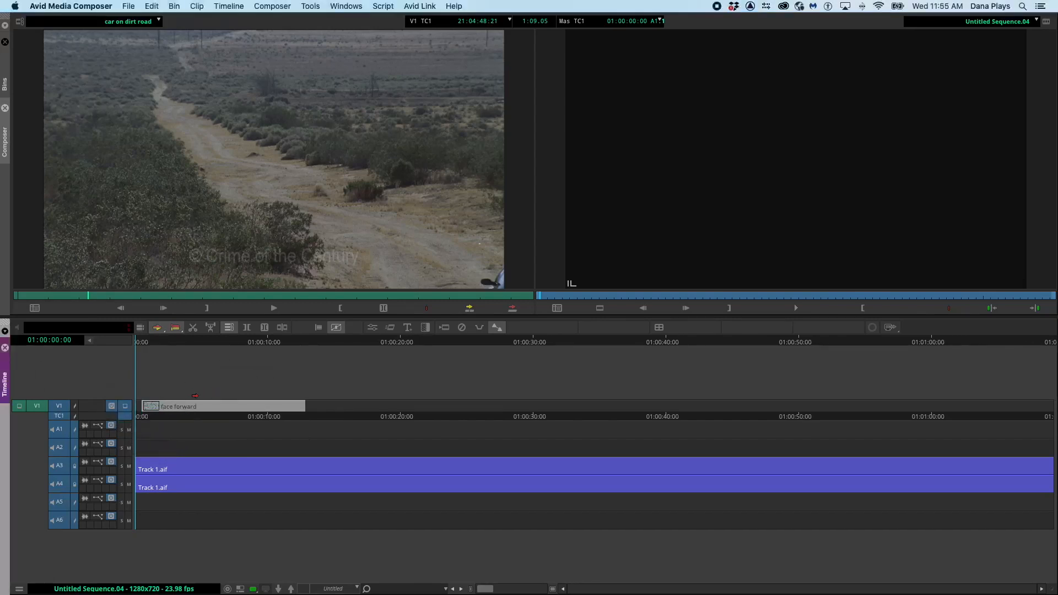
key("space")
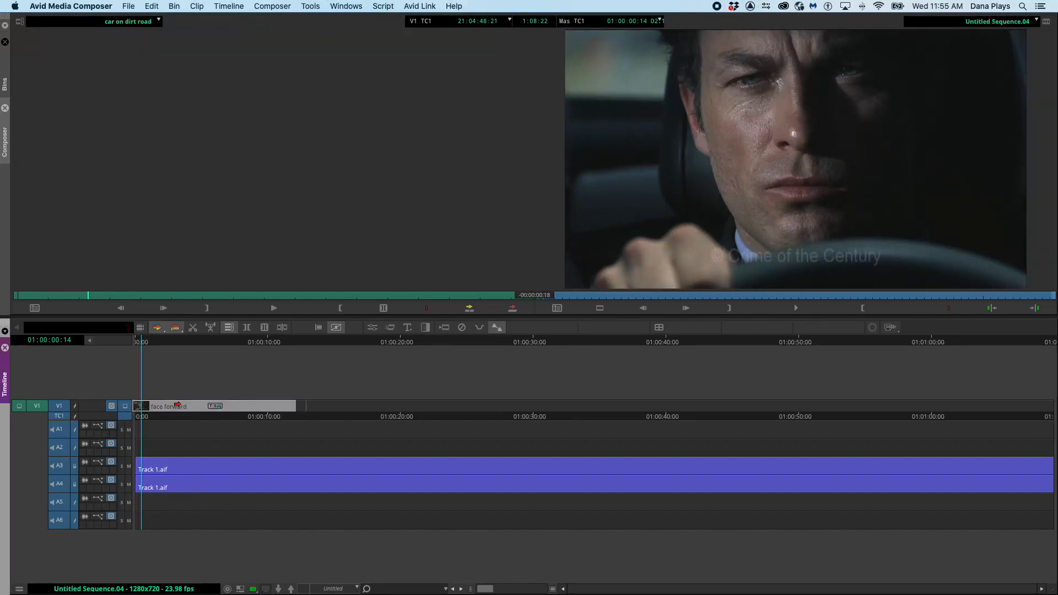
left_click(134, 342)
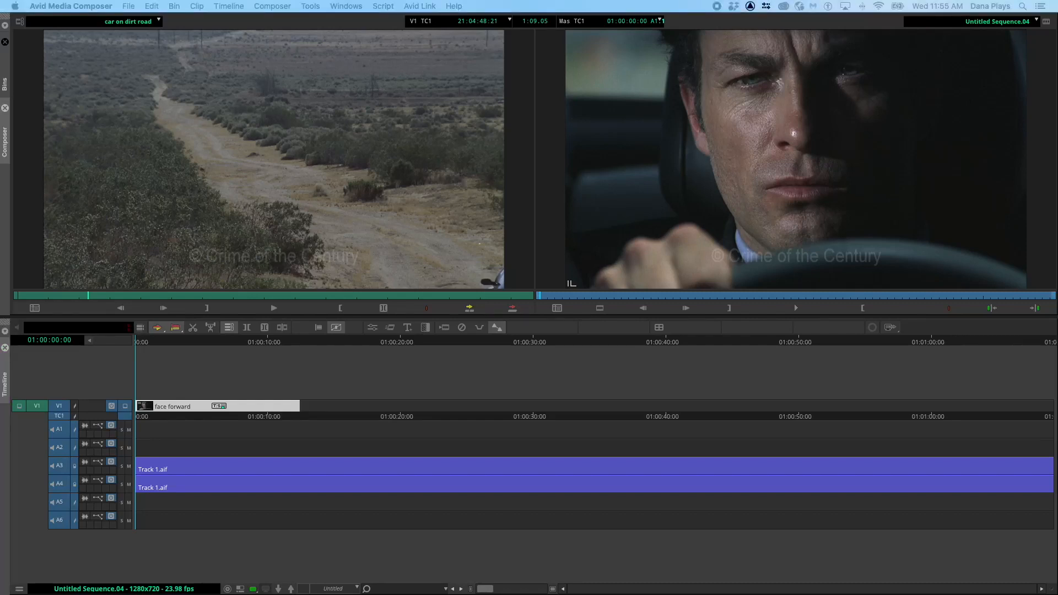
Add the road ahead clip after face forward on V1, followed directly by the road lines clip
left_click_drag(273, 160, 306, 402)
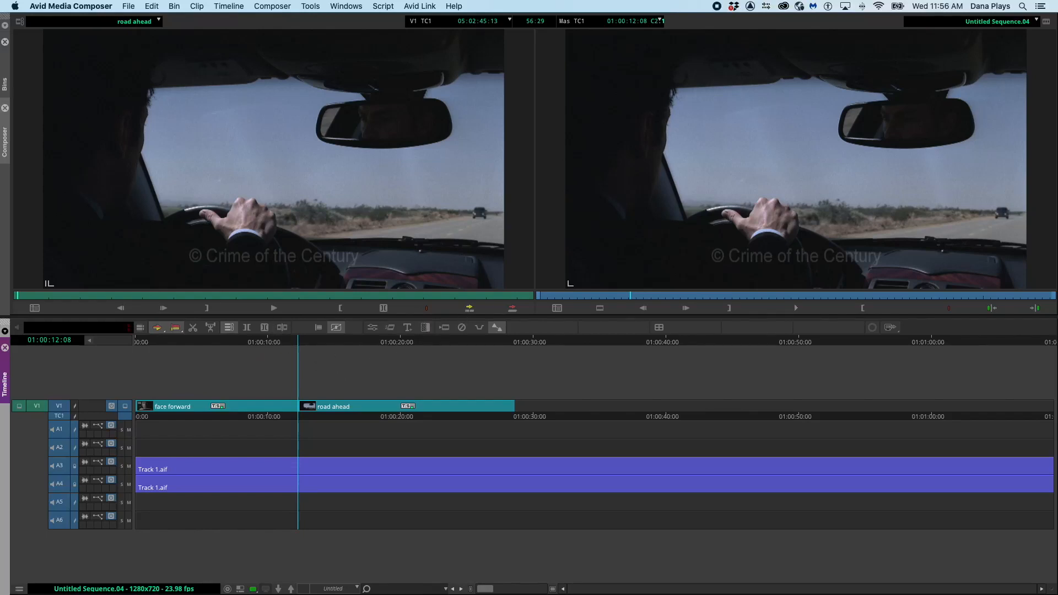
key("v")
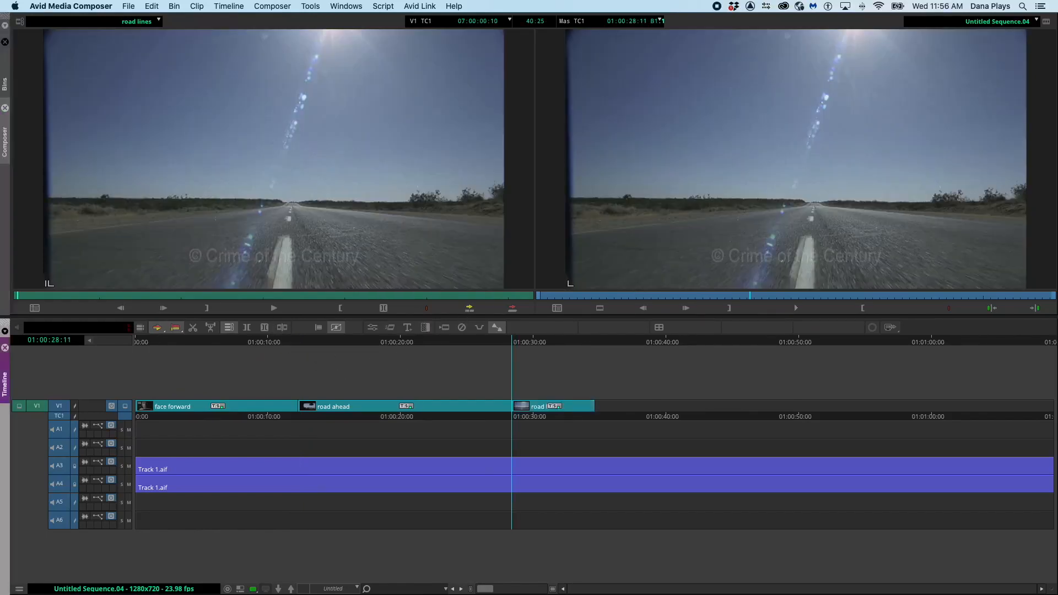
Deselect audio tracks A3 to A6 and overwrite the eyes open clip onto V1 directly after road lines
left_click_drag(576, 343, 591, 343)
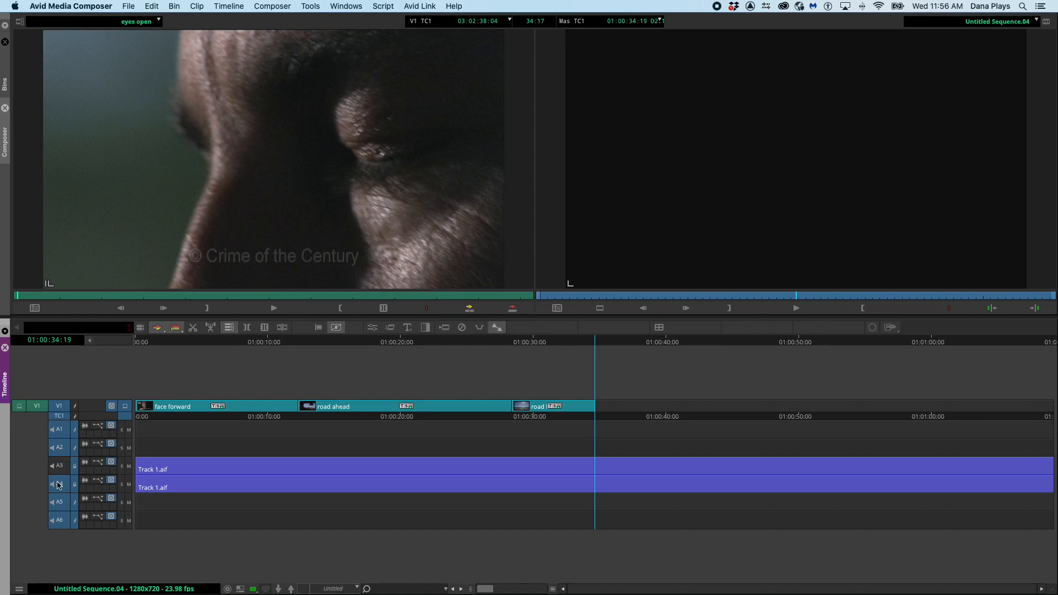
left_click(60, 525)
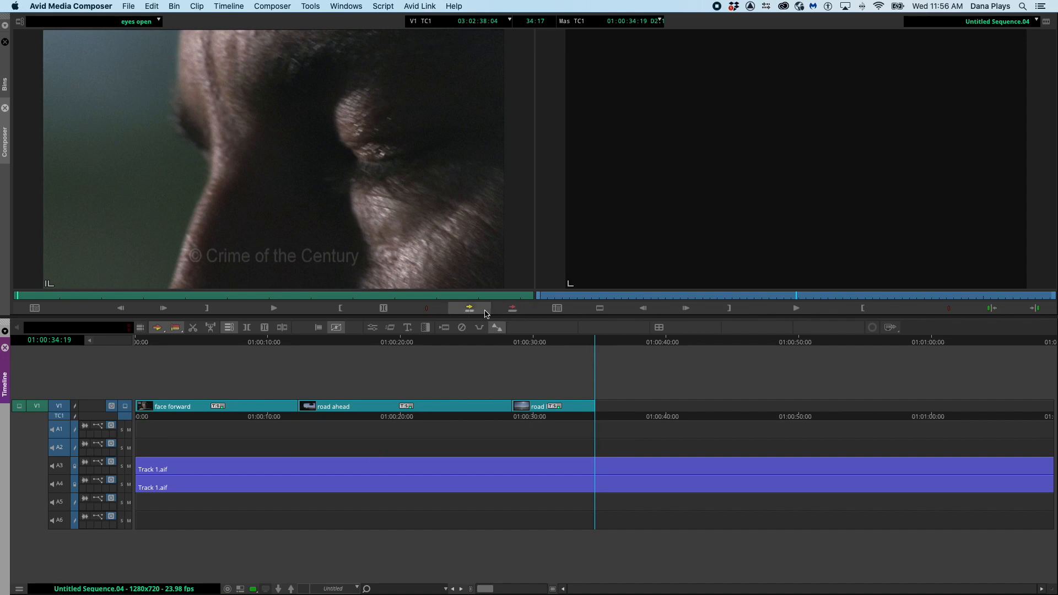
left_click(512, 310)
left_click(512, 310)
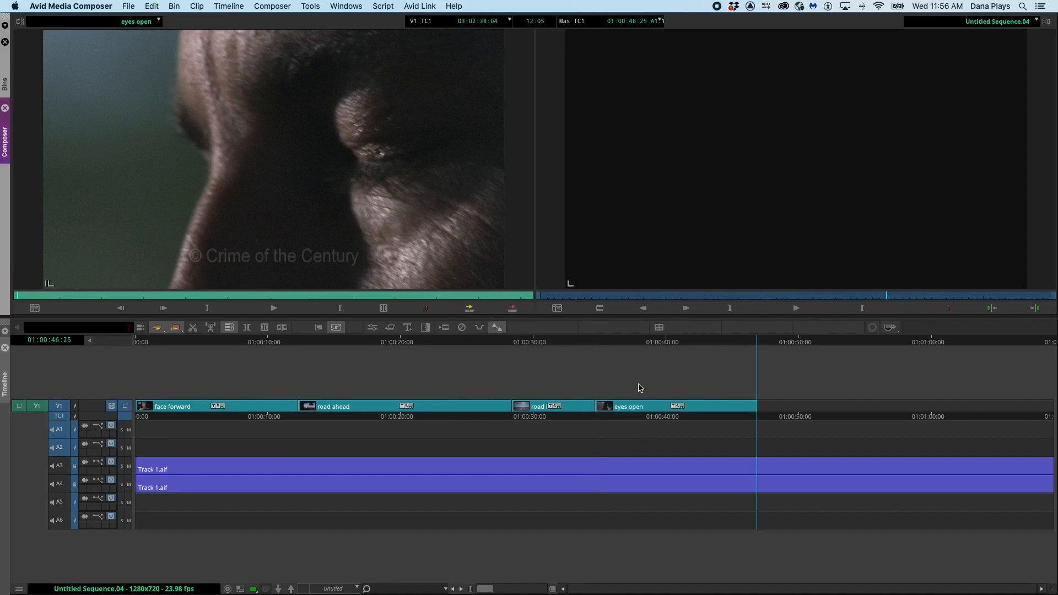
Overwrite the girl_front pull out clip onto V1 directly after the eyes open clip
left_click(737, 350)
mouse_move(651, 346)
left_mouse_down()
mouse_move(485, 339)
mouse_move(758, 348)
left_mouse_up()
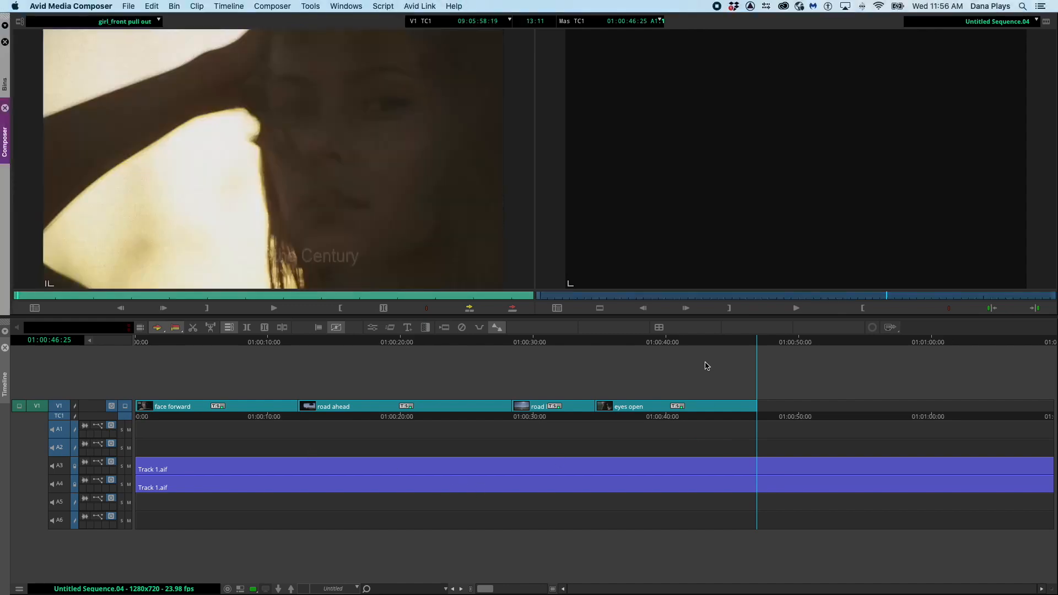
left_click(462, 327)
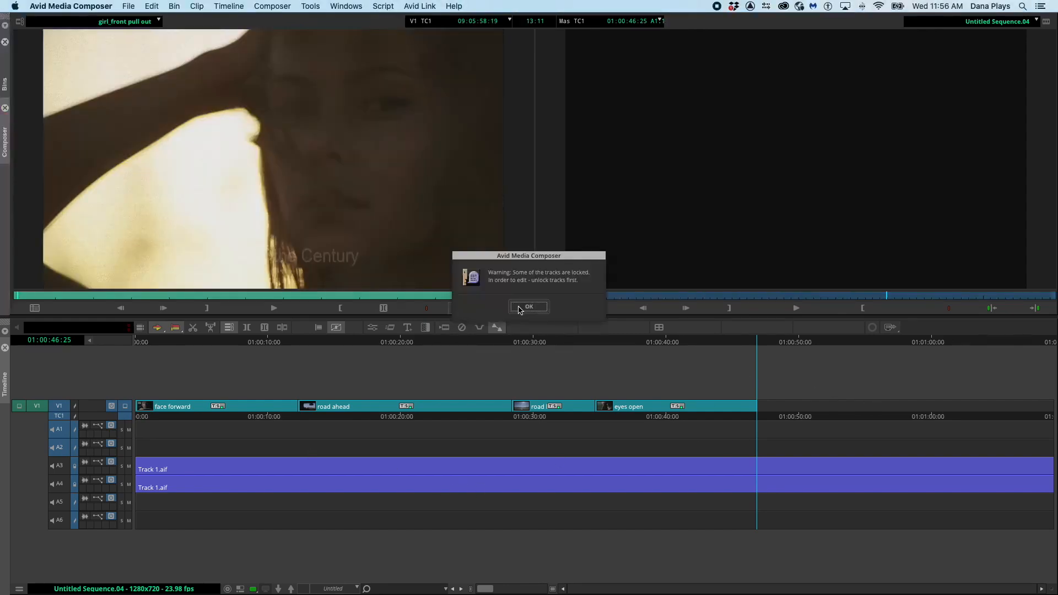
left_click(528, 307)
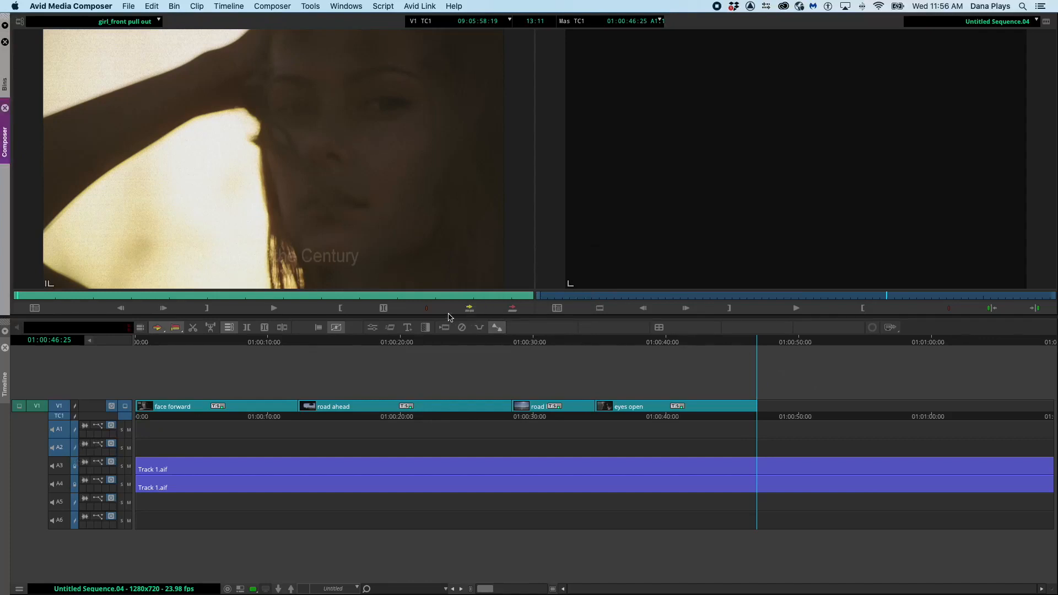
left_click(512, 308)
left_click(822, 342)
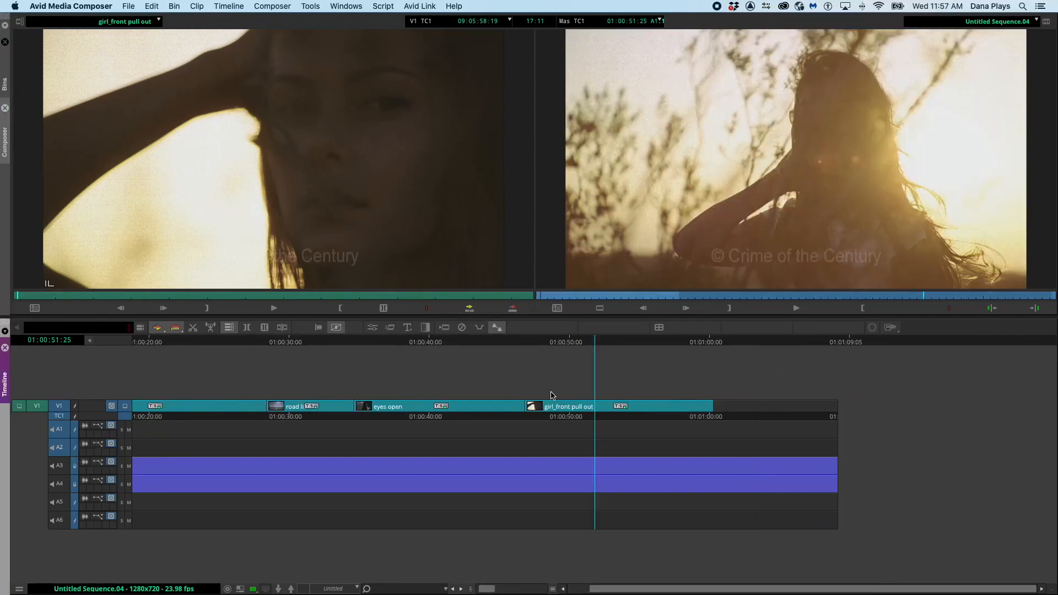
Ripple-trim the ends of the road ahead, road lines and eyes open clips to shorten them without gaps
left_click(263, 406)
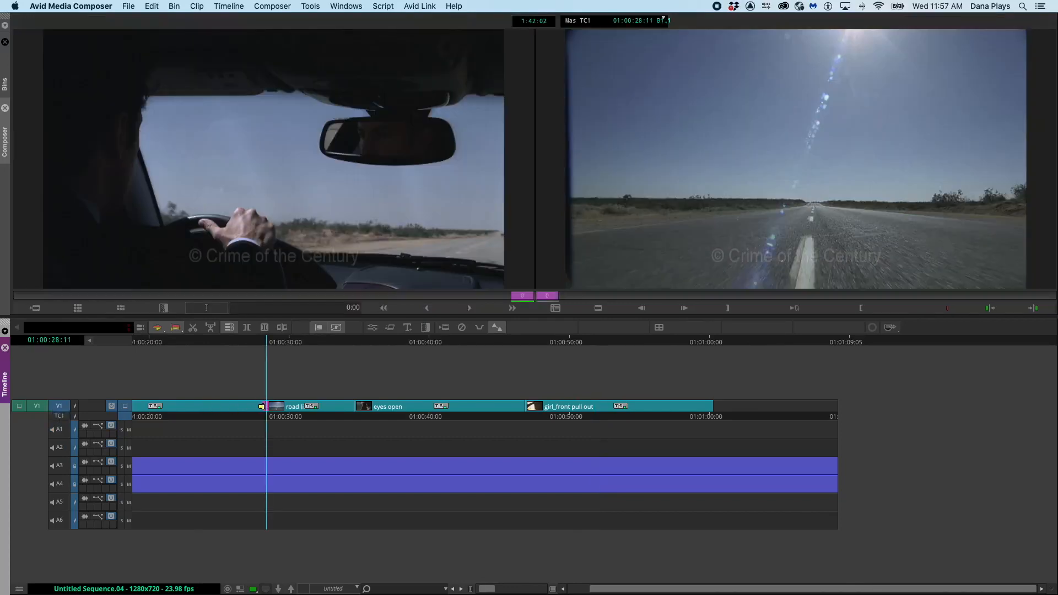
key("j")
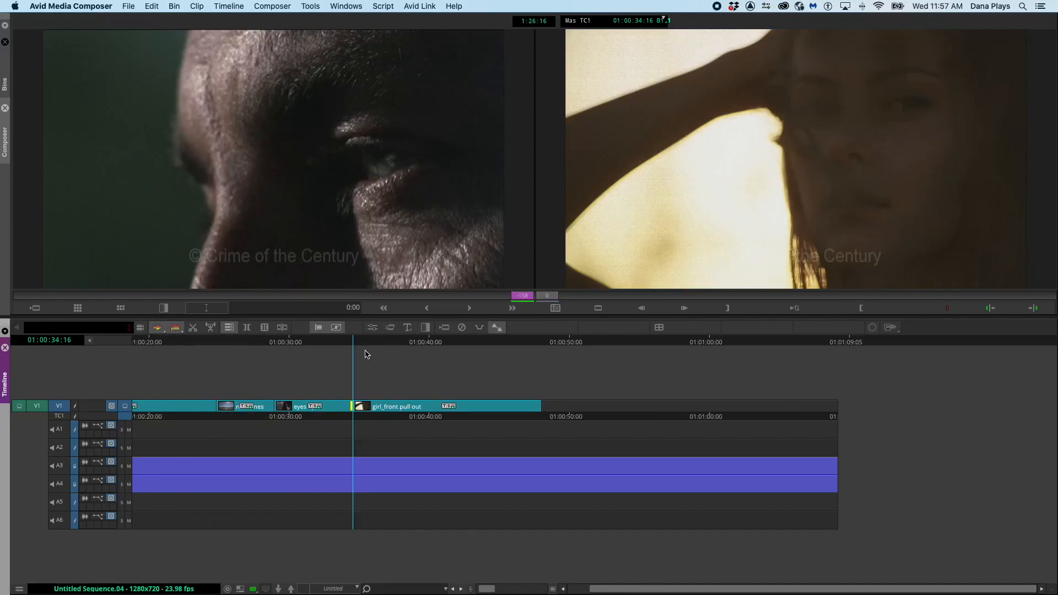
left_click(536, 364)
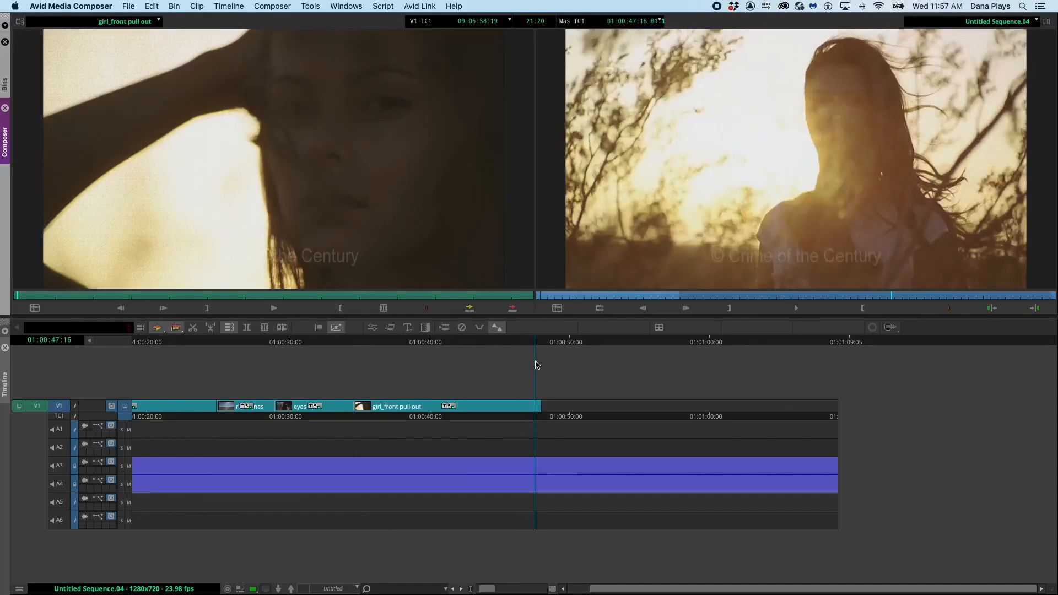
Mark an in point at 21:00:15:04 in explosion_ws and overwrite the clip onto V1 after girl_front pull out
left_click_drag(536, 365, 366, 357)
key("End")
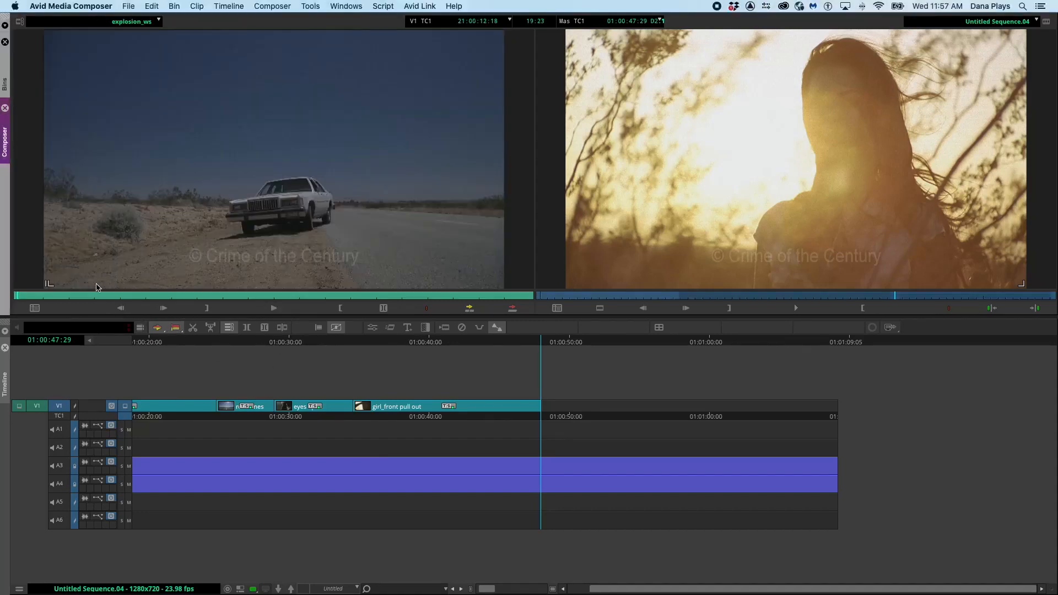
mouse_move(71, 295)
left_mouse_down()
mouse_move(310, 296)
mouse_move(76, 287)
left_mouse_up()
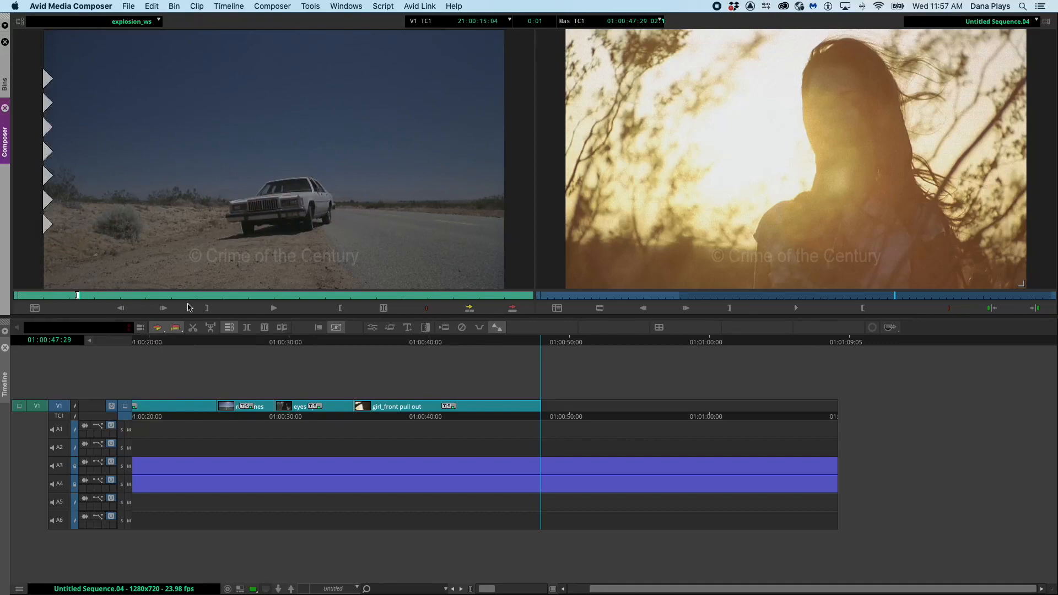
left_click(512, 308)
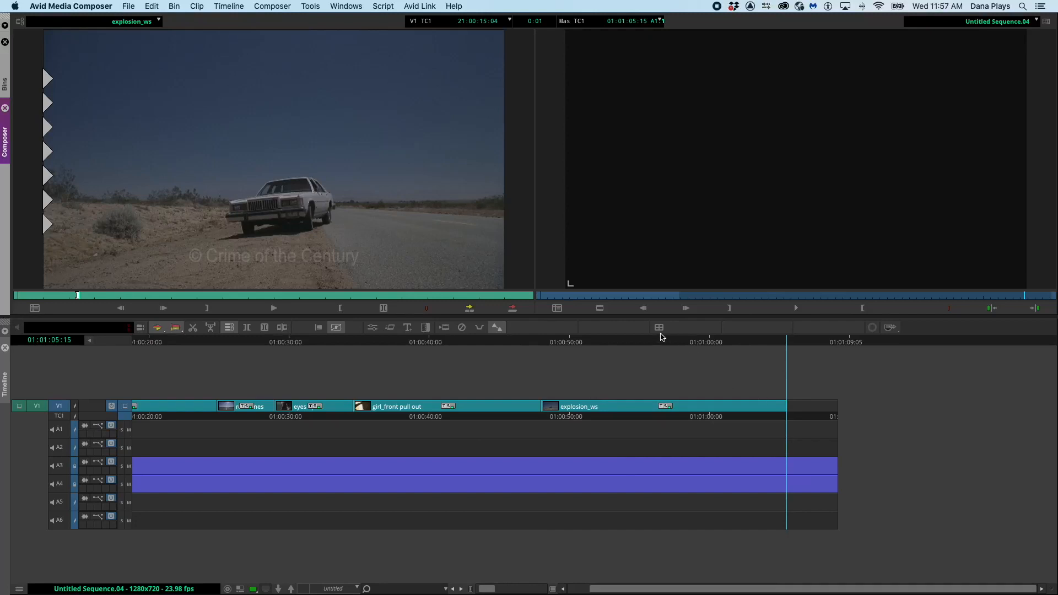
Scrub through the assembled sequence to review its clips from explosion_ws back to face forward
left_click(642, 340)
left_click_drag(557, 345, 395, 358)
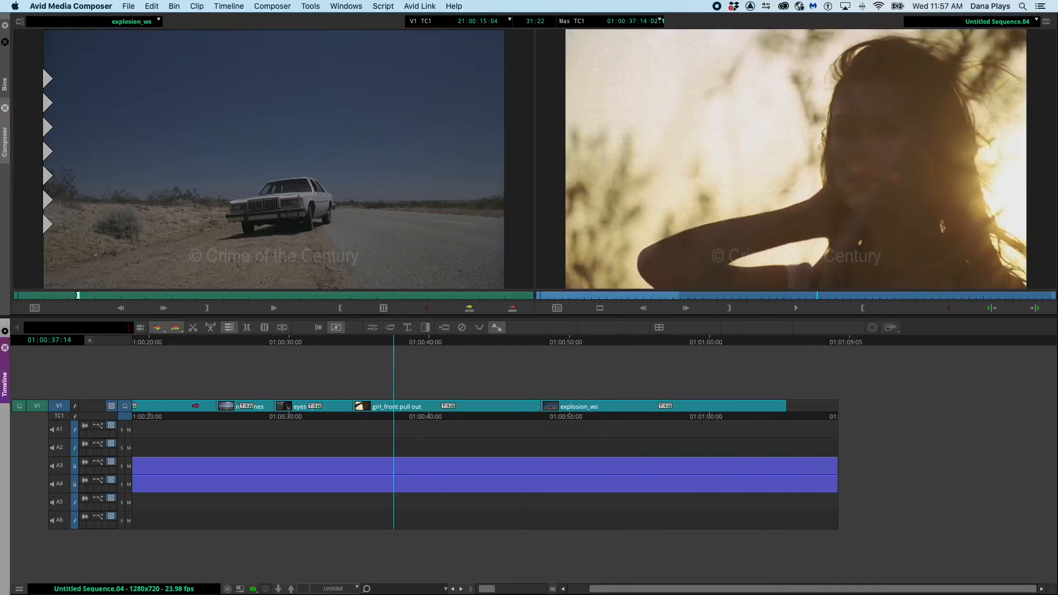
left_click(146, 347)
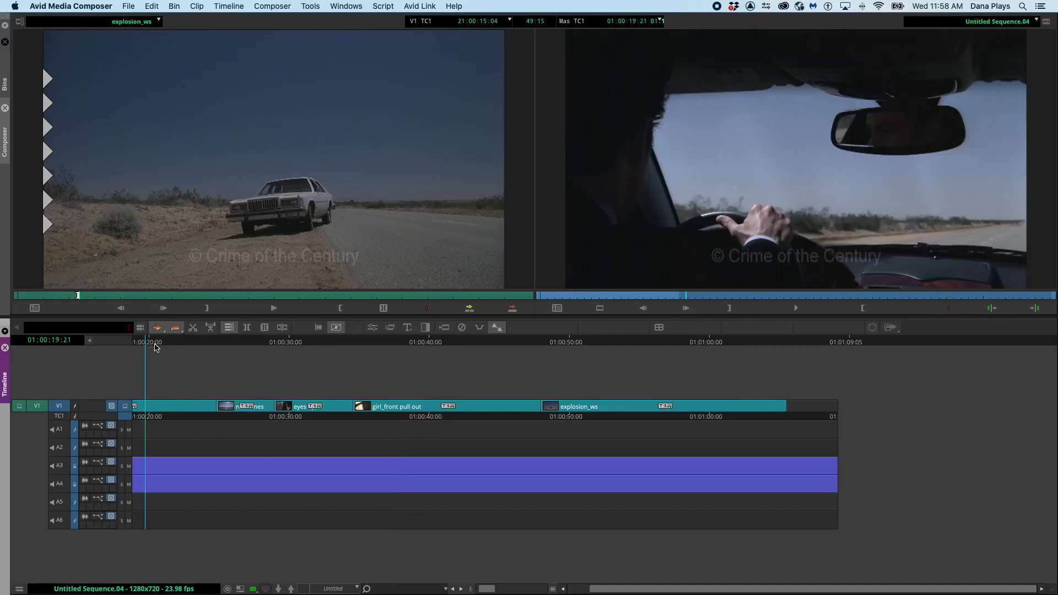
left_click_drag(156, 346, 240, 362)
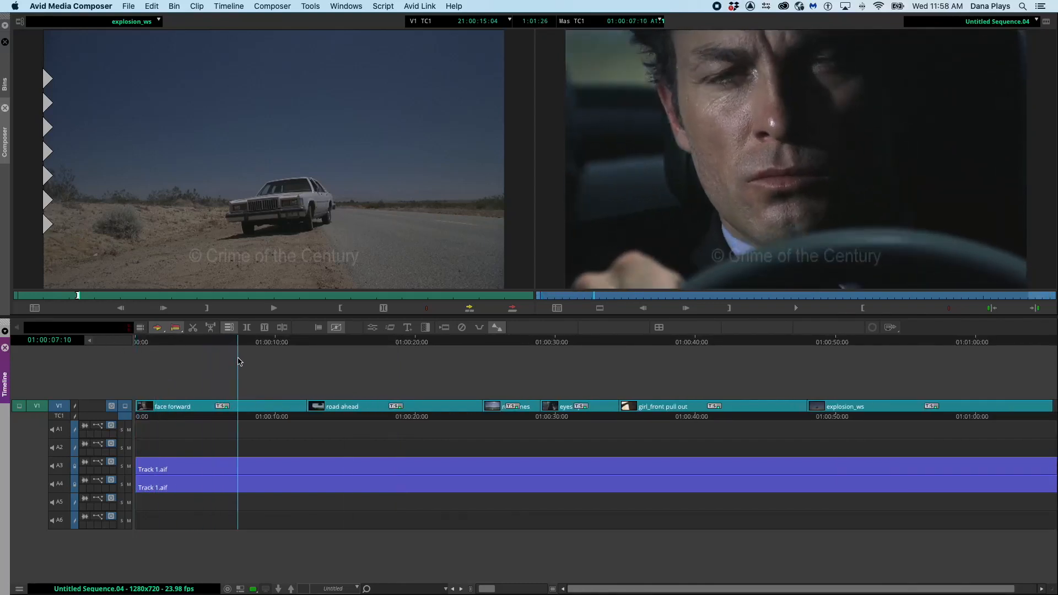
Shorten the explosion_ws clip by trimming its end back to 01:01:00:14
left_click(305, 406)
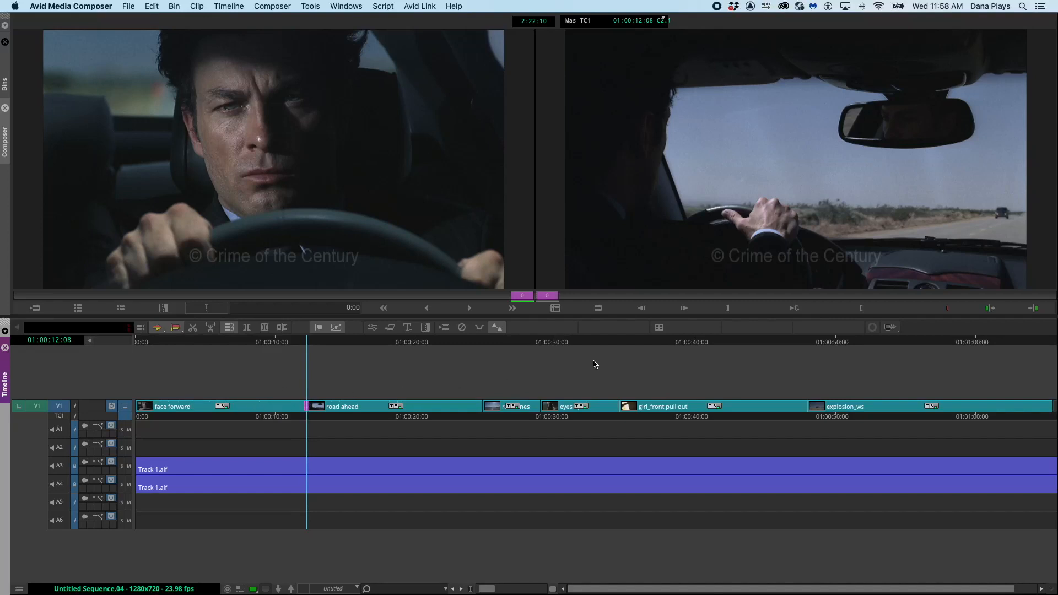
scroll(592, 364, "right", 3)
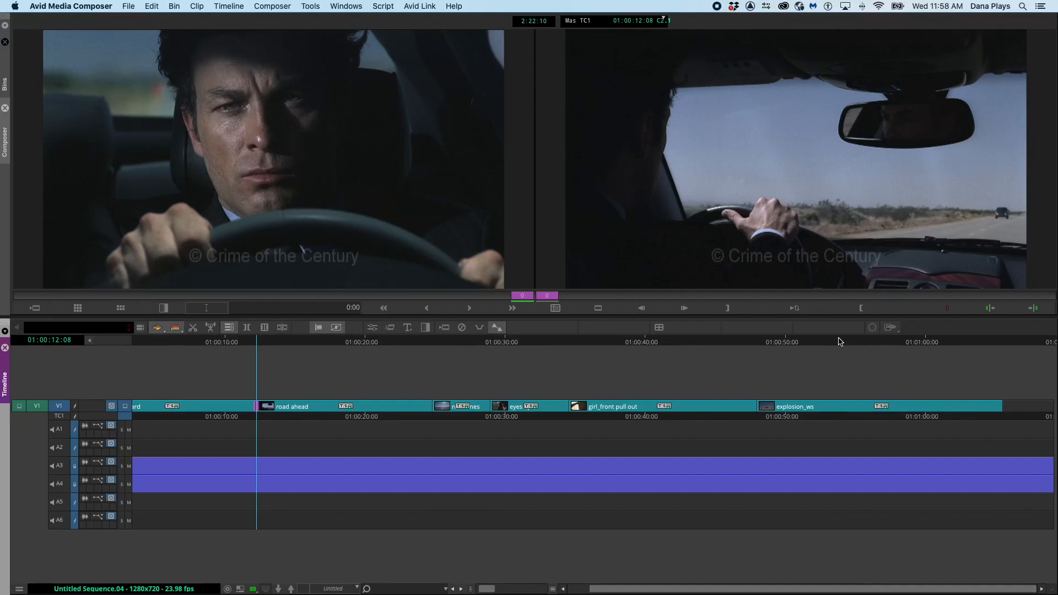
left_click(800, 349)
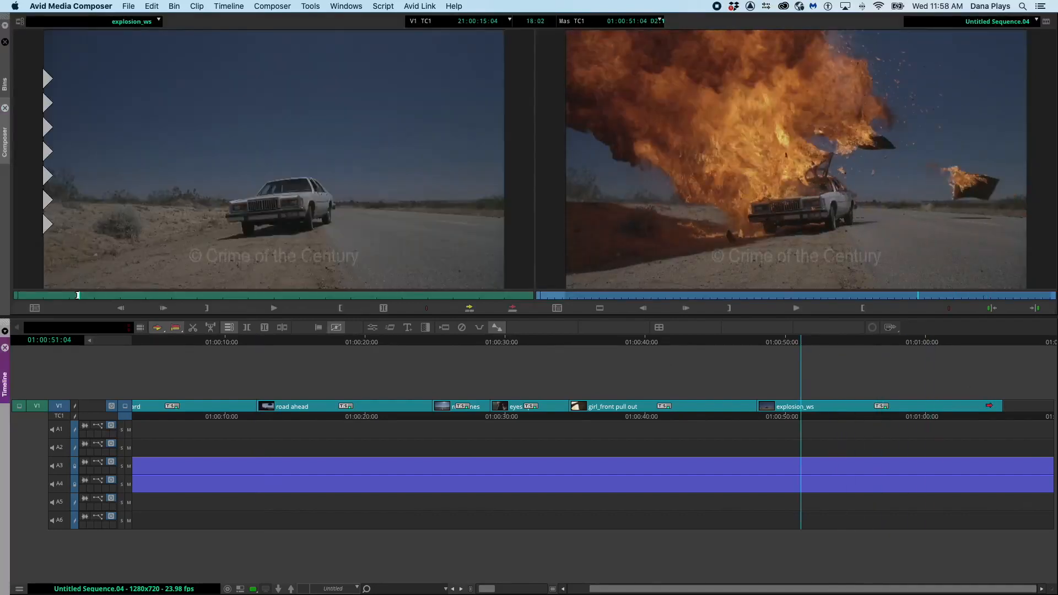
left_click_drag(1002, 405, 931, 405)
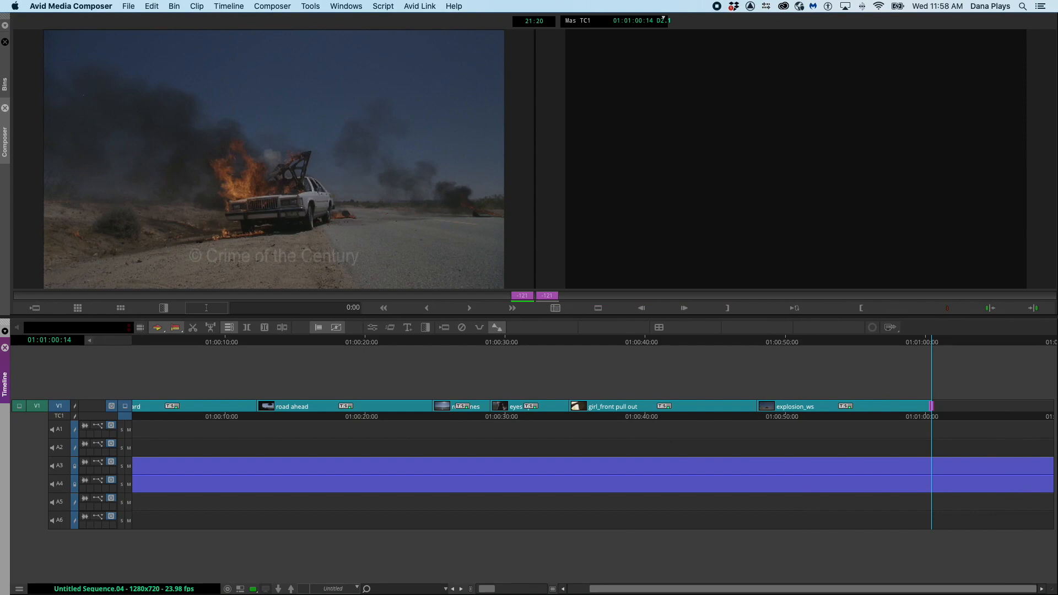
Mark an in point at 01:01:11:12 in driver turns and overwrite the clip onto V1 directly after explosion_ws
left_click(663, 18)
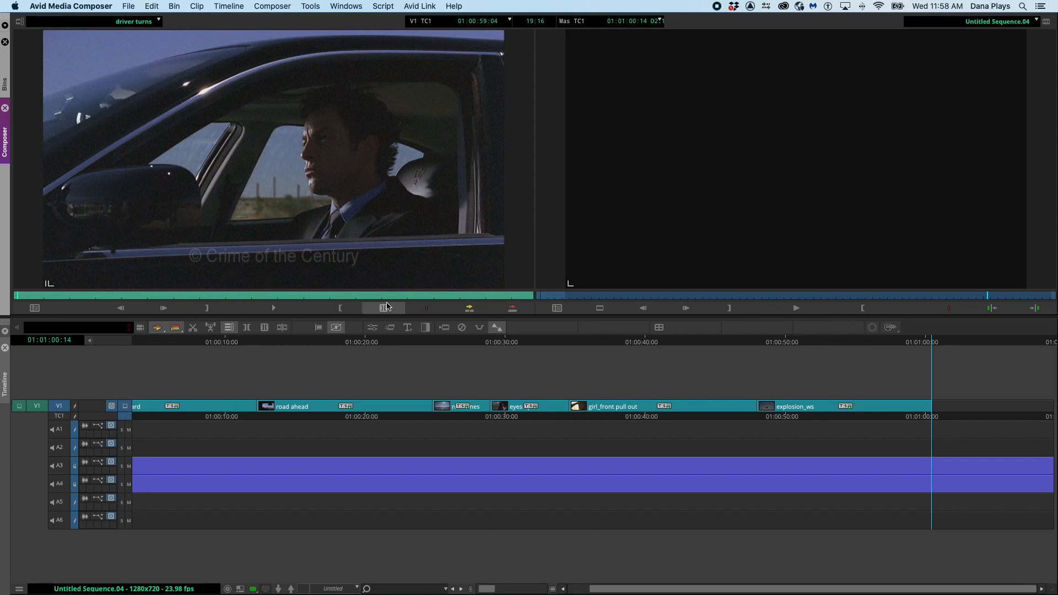
mouse_move(138, 296)
left_mouse_down()
mouse_move(466, 297)
mouse_move(433, 299)
left_mouse_up()
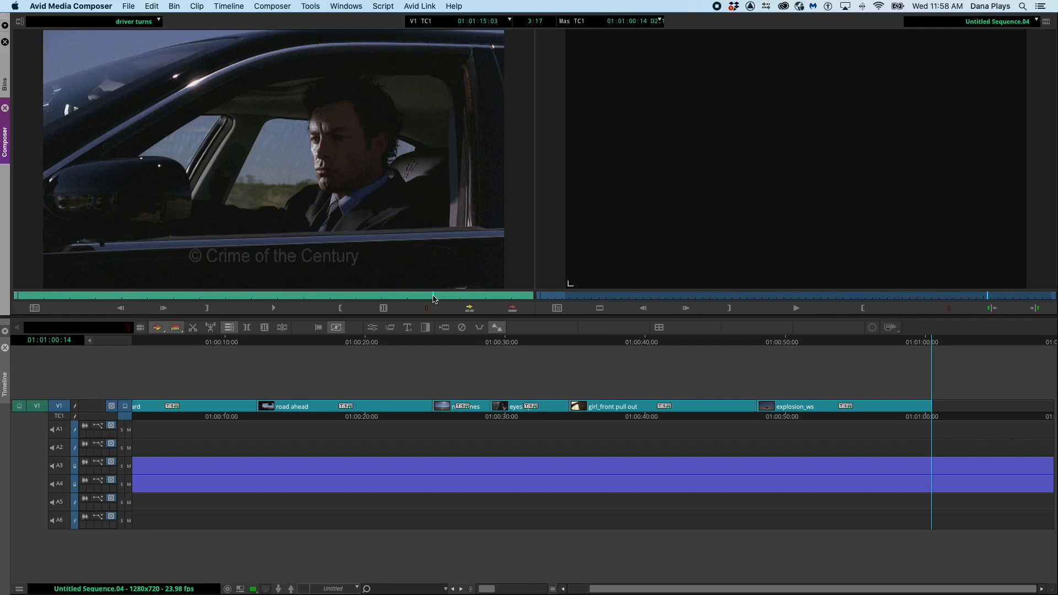
left_click_drag(433, 299, 339, 293)
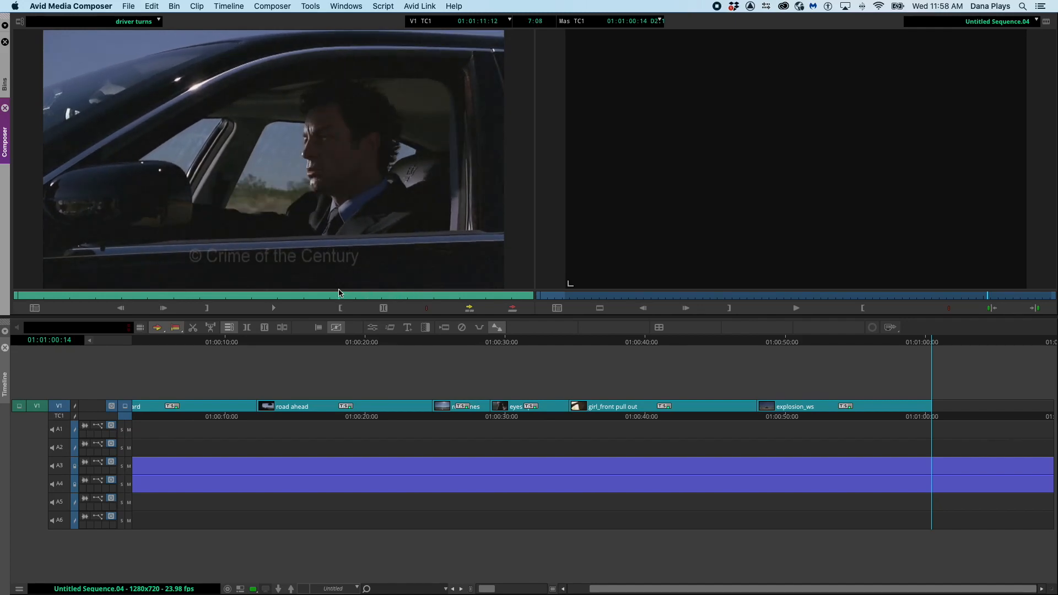
key("i")
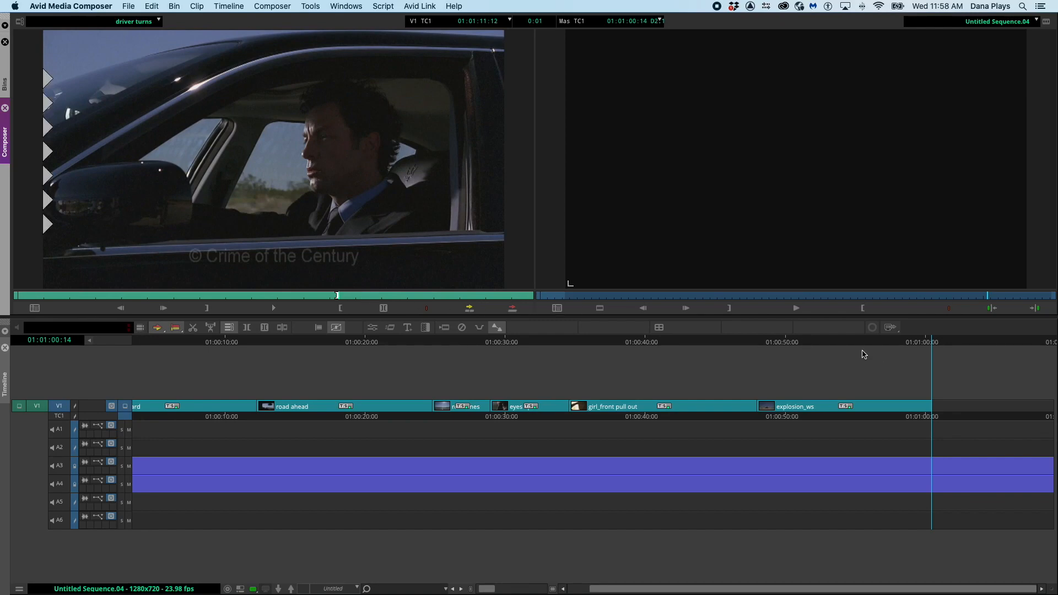
left_click(512, 308)
Overwrite explosion in mirror from 22:05:55:09 onto V1 after driver turns, and trim its end back to 01:01:09:06
left_click_drag(908, 350, 969, 346)
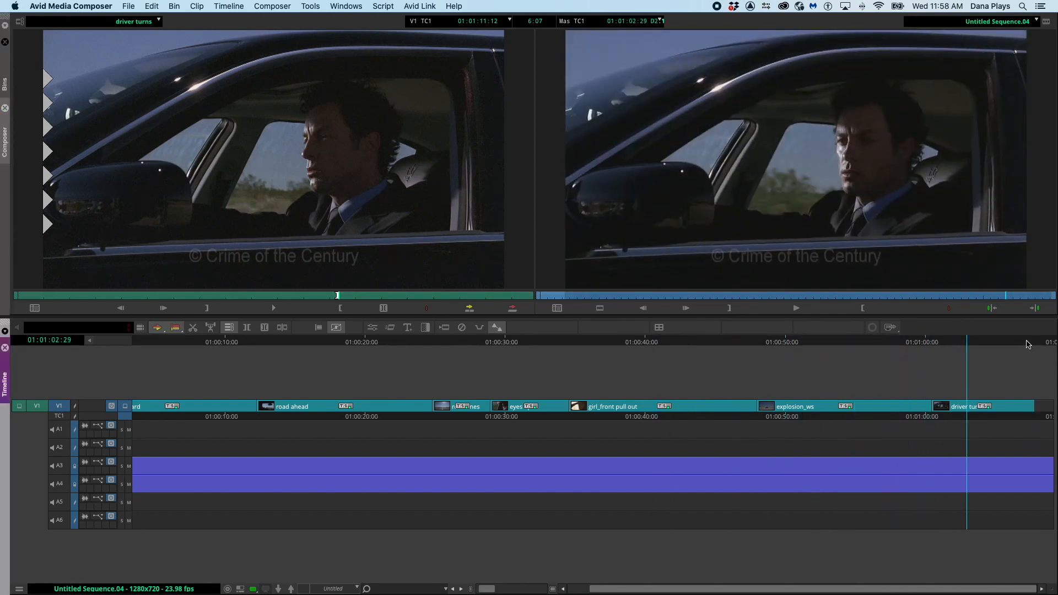
left_click(1028, 345)
left_click_drag(1027, 345, 1034, 344)
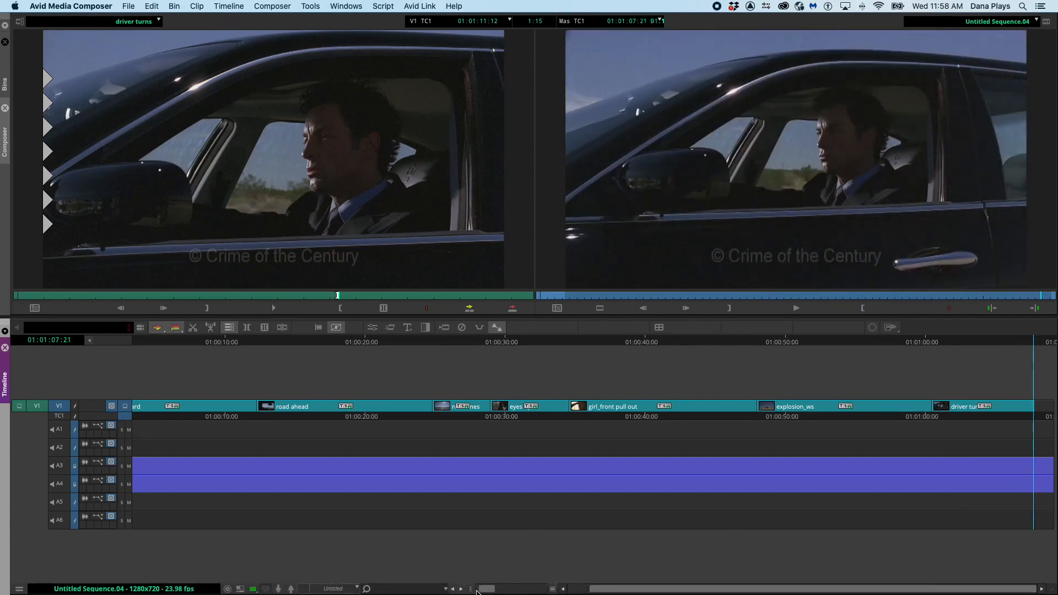
left_click_drag(492, 592, 512, 590)
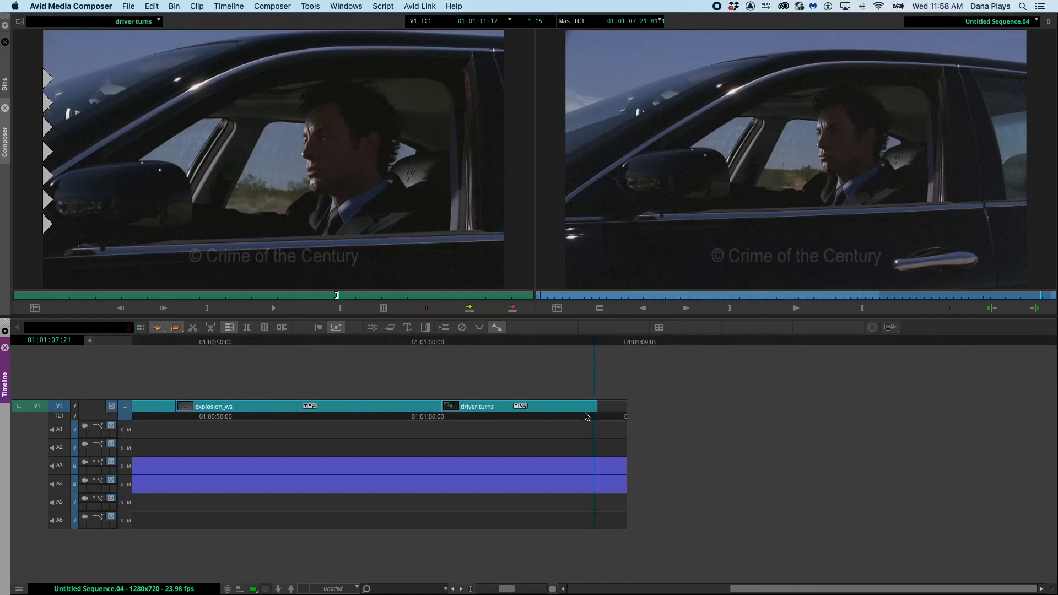
left_click_drag(595, 342, 599, 343)
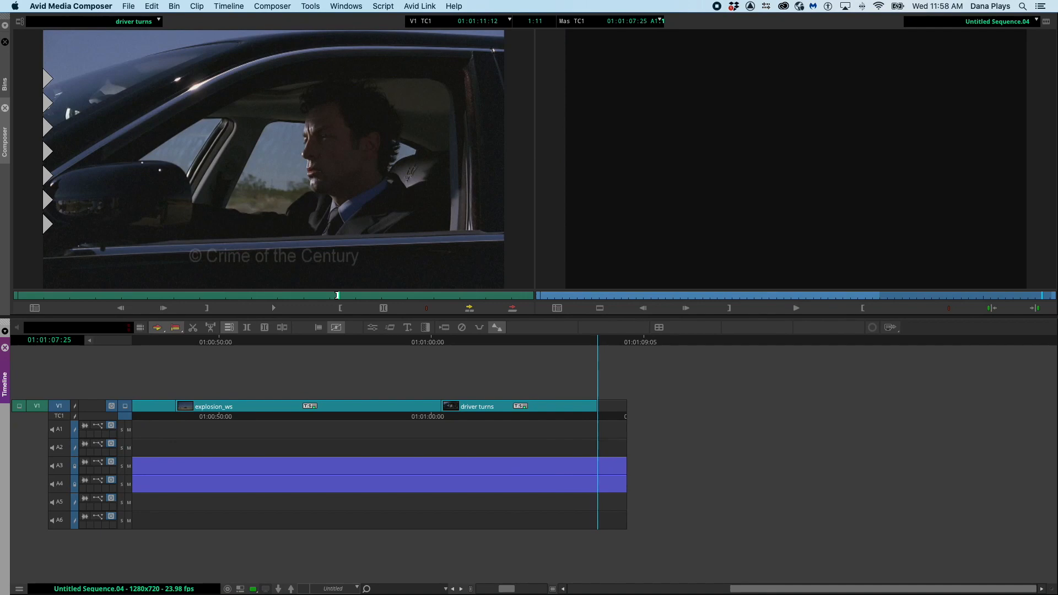
left_click(337, 295)
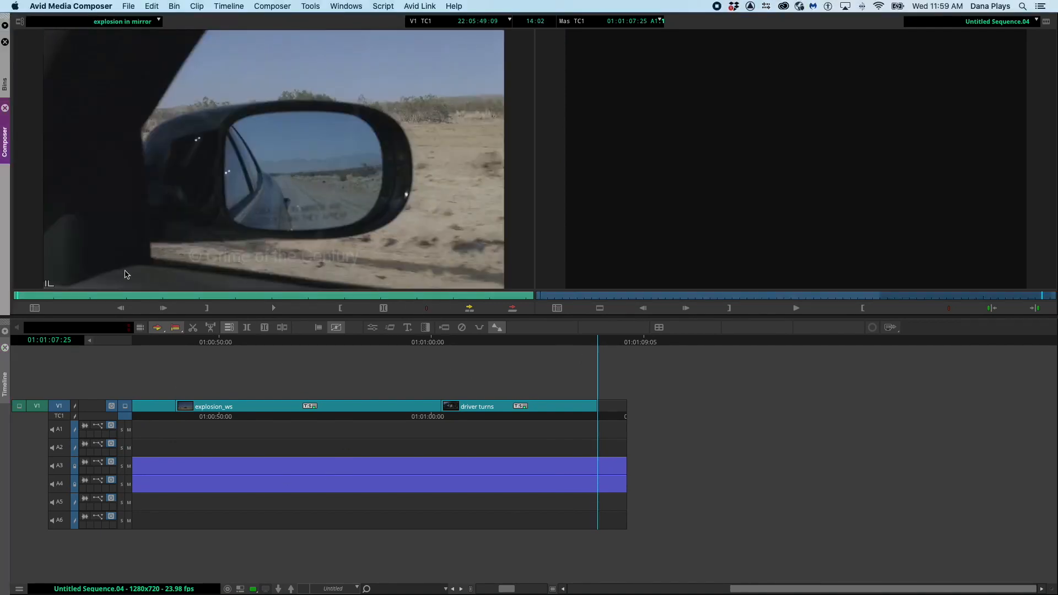
left_click_drag(93, 296, 237, 298)
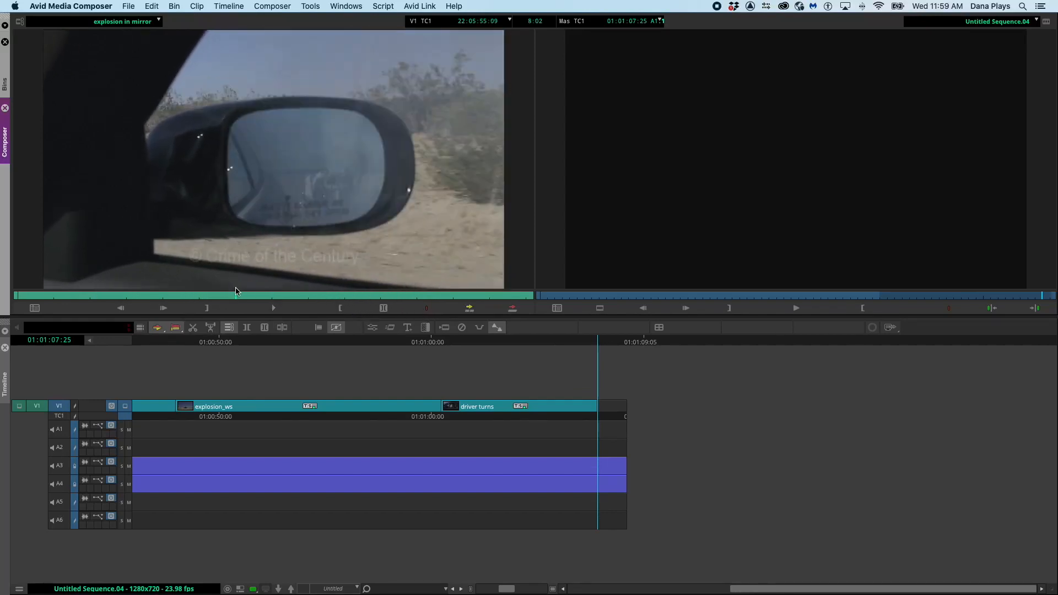
left_click(517, 312)
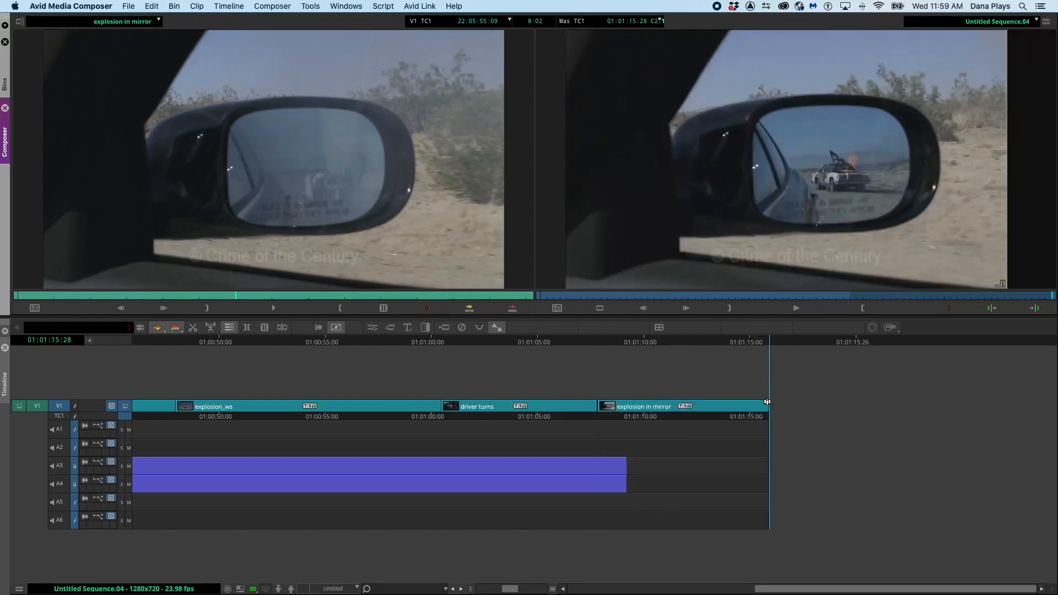
left_click_drag(766, 402, 609, 401)
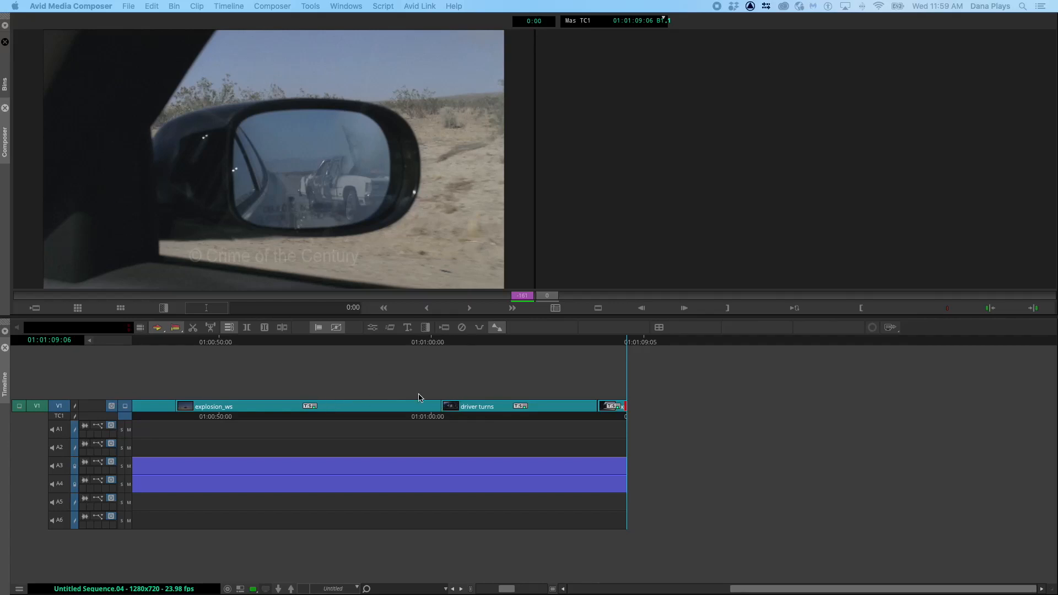
Ripple-trim the end of explosion_ws to 01:00:54:10 and shorten the end of driver turns without leaving gaps
left_click_drag(234, 343, 348, 351)
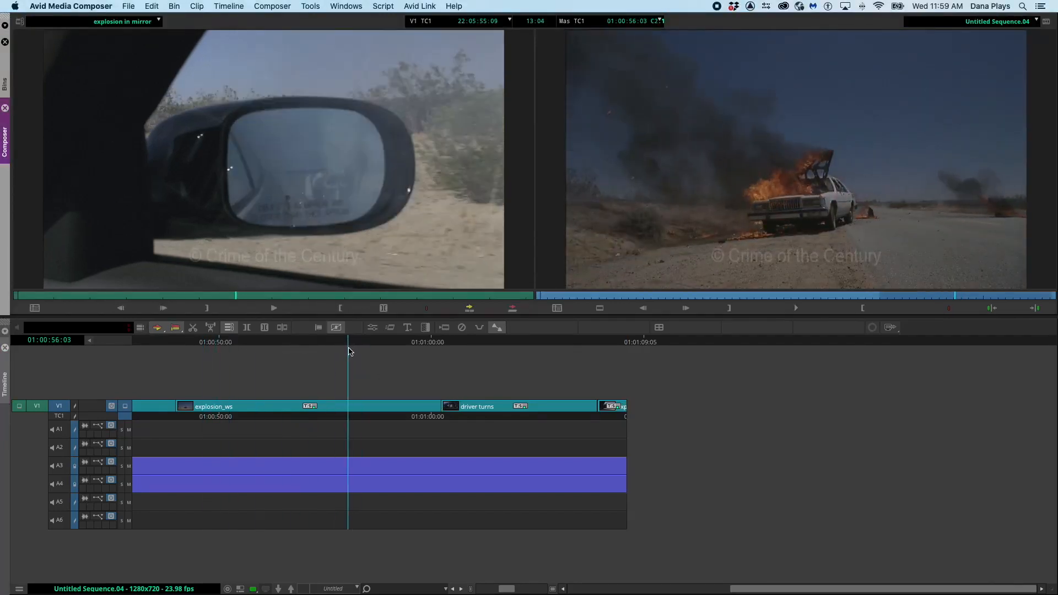
left_click(440, 406)
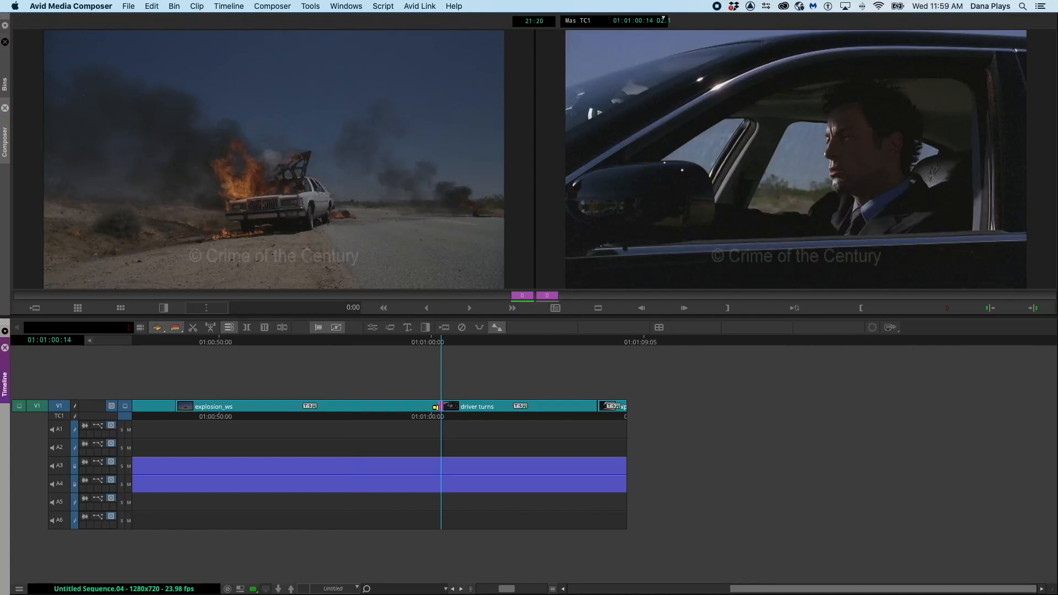
left_click_drag(440, 406, 311, 406)
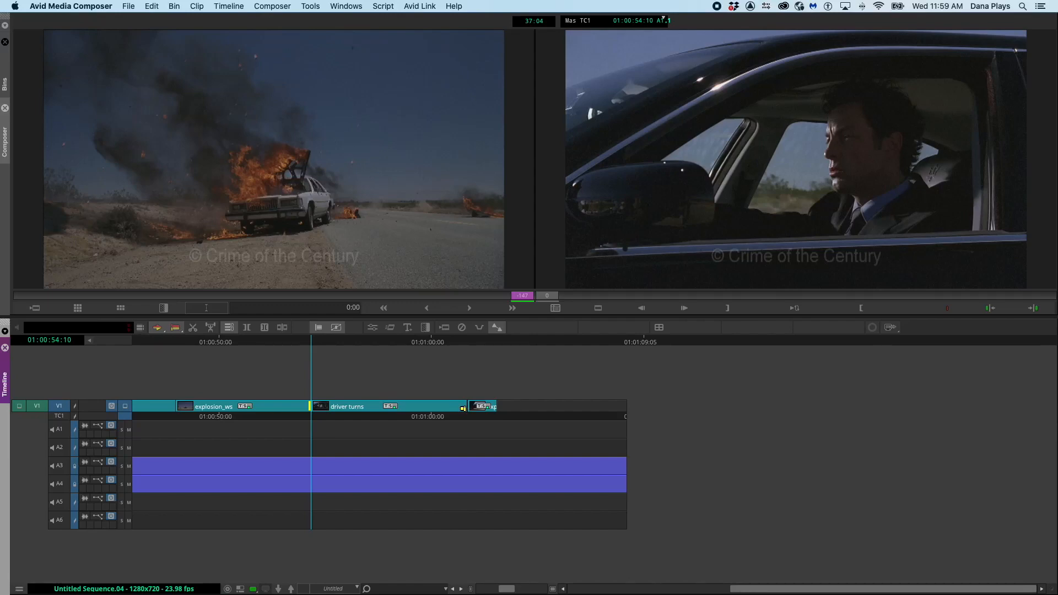
left_click_drag(463, 406, 387, 395)
Overwrite the Auto Large CAR Explosion X 2.wav sound effect onto tracks A5 and A6 at 01:00:48:13
left_click_drag(372, 355, 403, 352)
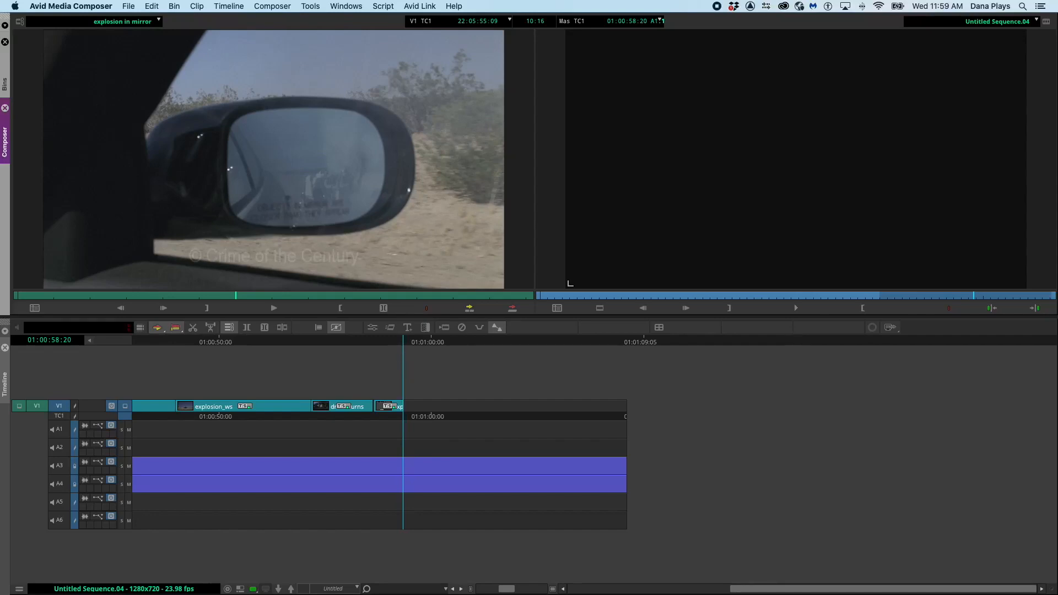
left_click_drag(317, 346, 186, 349)
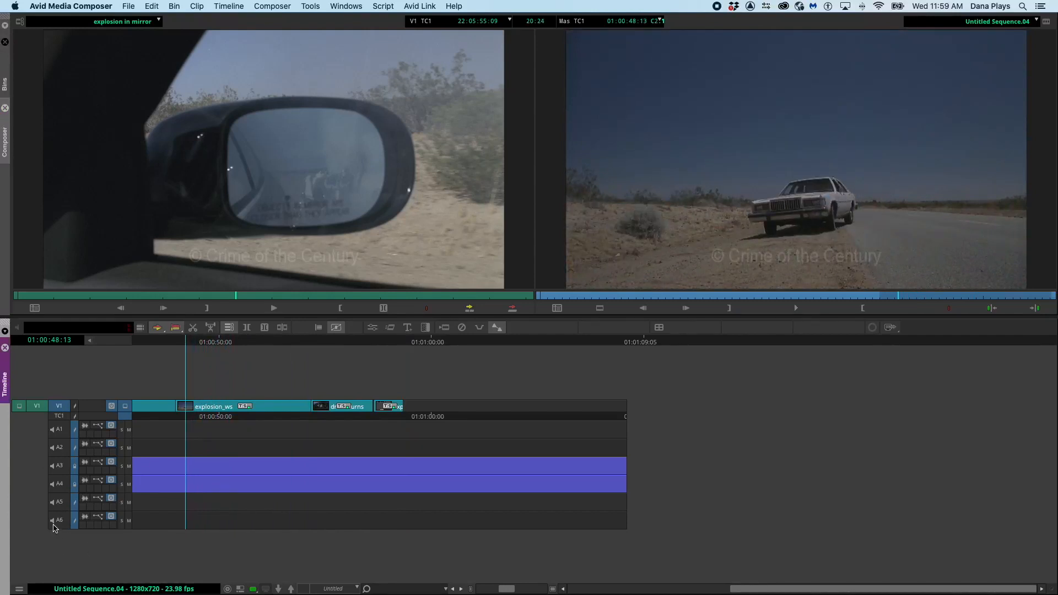
left_click(59, 502)
left_click(58, 520)
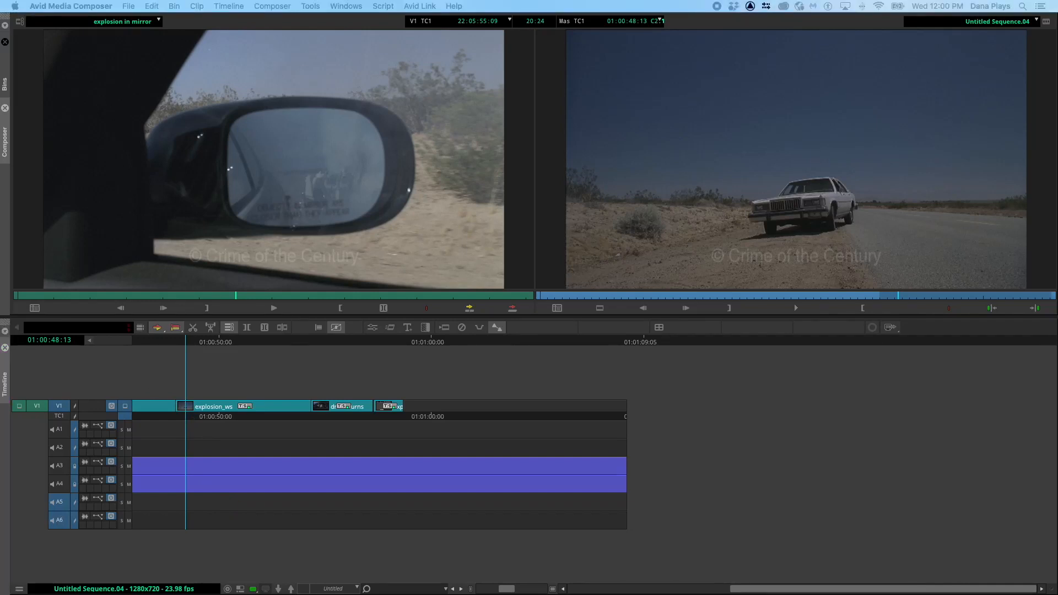
left_click_drag(0, 166, 155, 300)
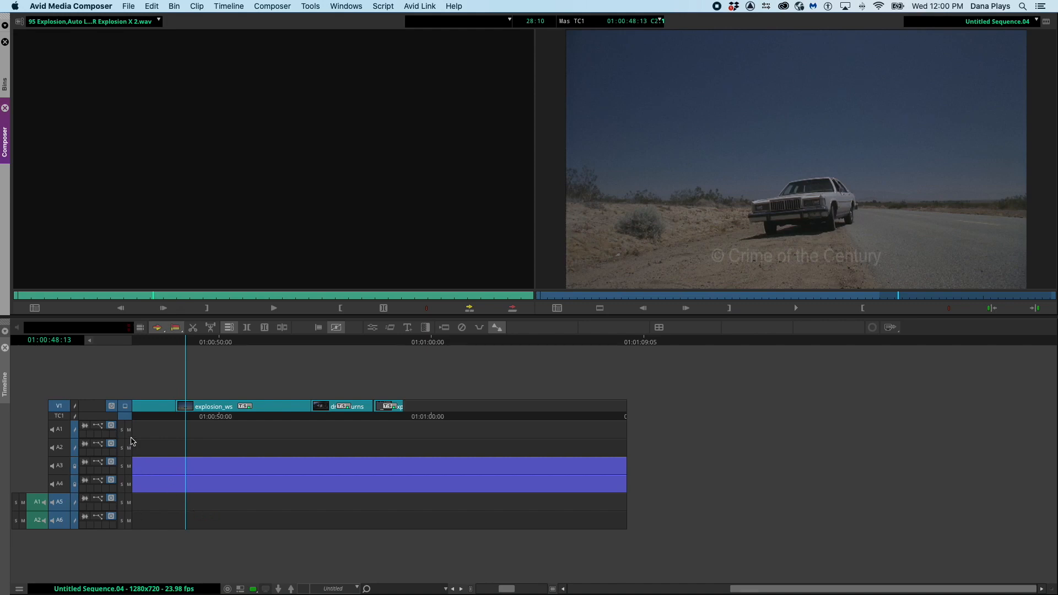
left_click(68, 416)
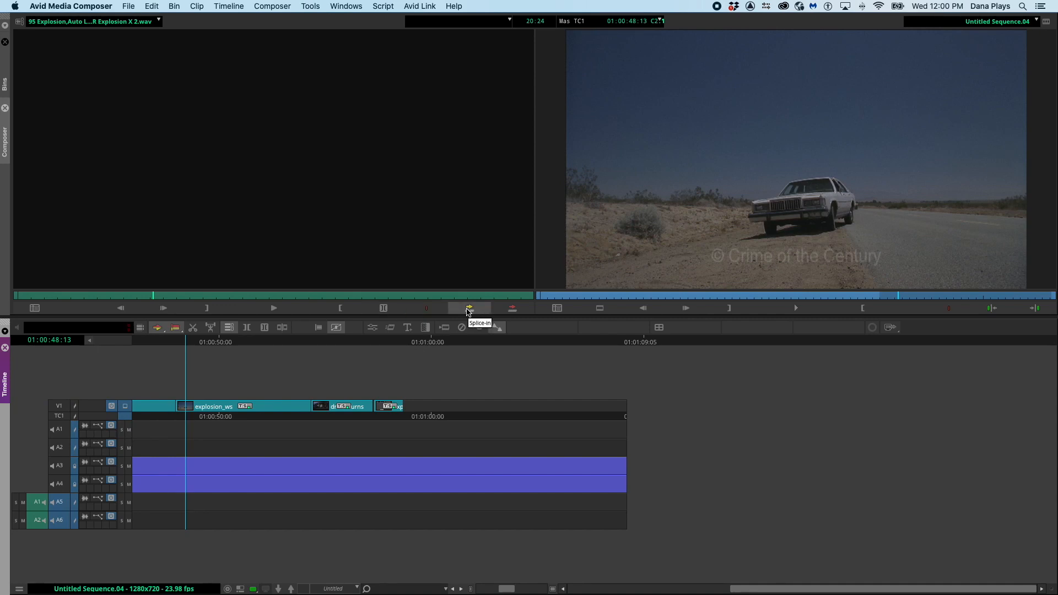
left_click(512, 310)
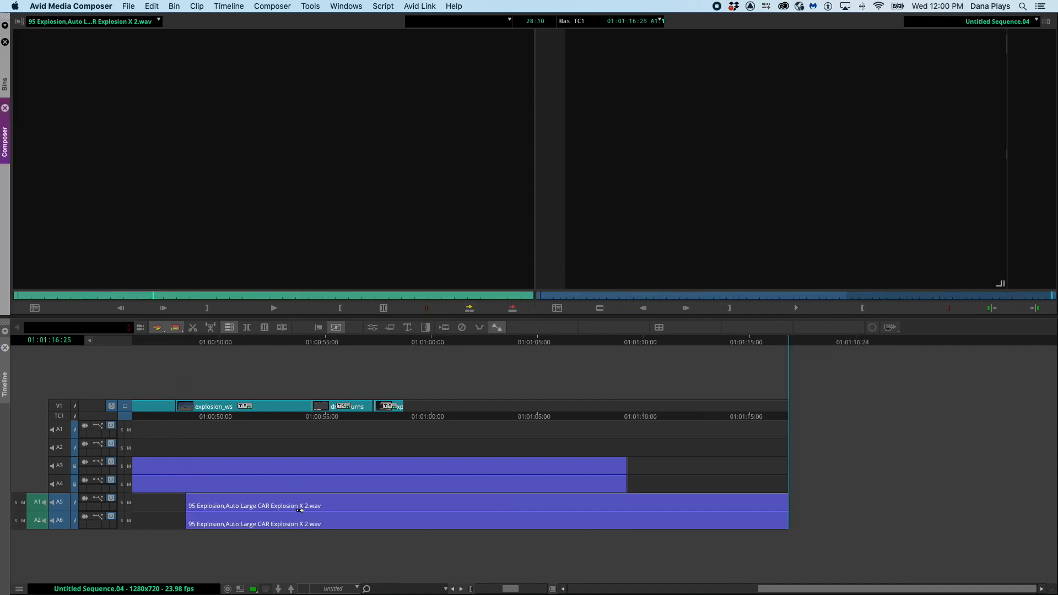
Display waveforms on A5 and A6 and trim the explosion sound so it begins at the blast and ends at 01:00:54:16
left_click(83, 501)
left_click(85, 518)
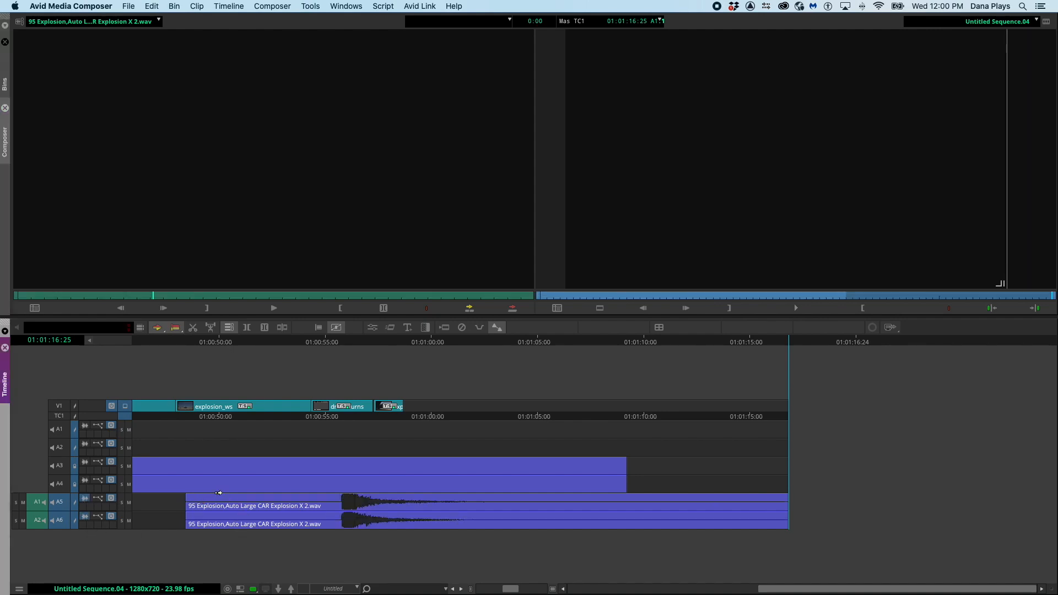
left_click(686, 347)
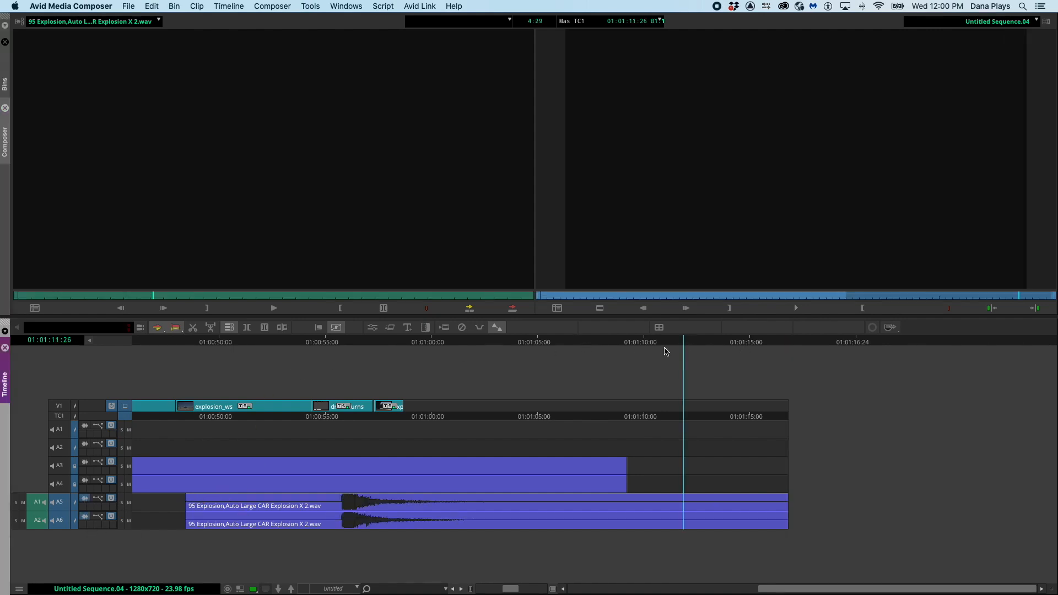
left_click(211, 358)
left_click_drag(226, 358, 185, 357)
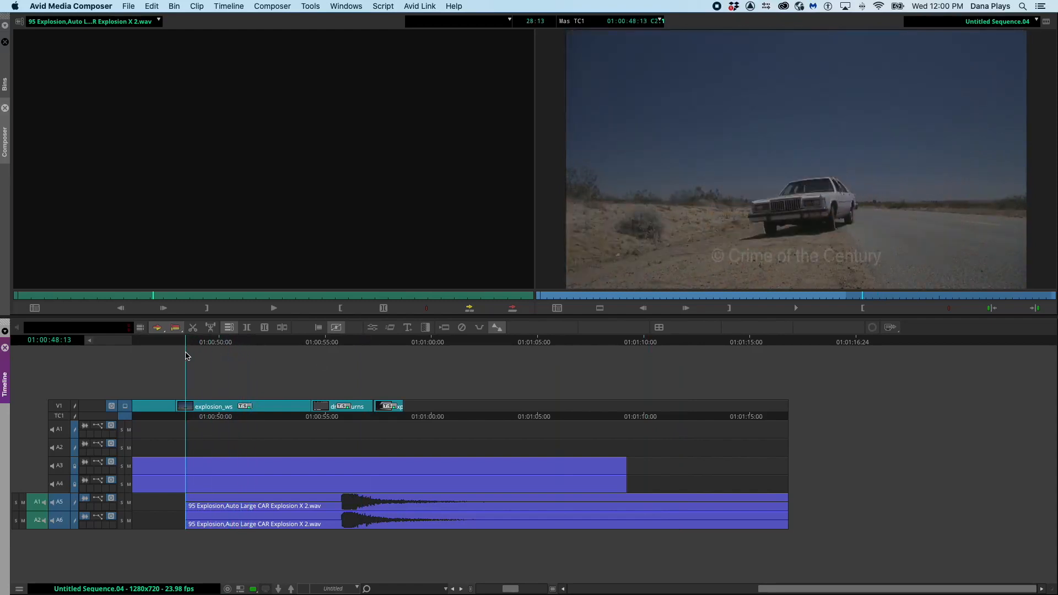
left_click_drag(189, 506, 342, 513)
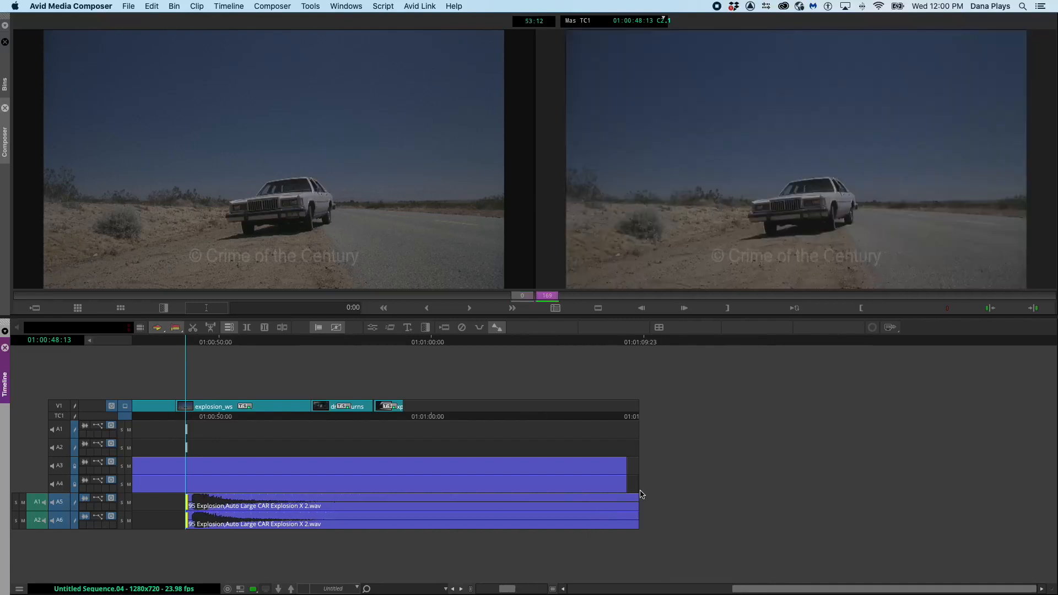
left_click_drag(635, 504, 314, 507)
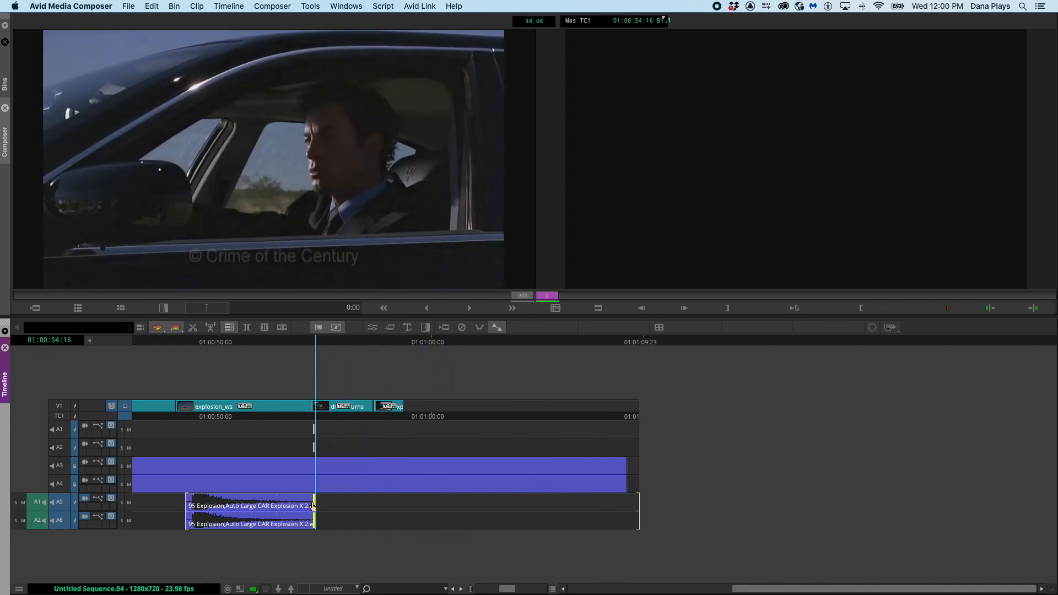
Enable tracks A3 and A4 with their music waveforms displayed, and move the playhead back to 01:00:10:01 in face forward
left_click(274, 345)
left_click_drag(272, 346, 102, 357)
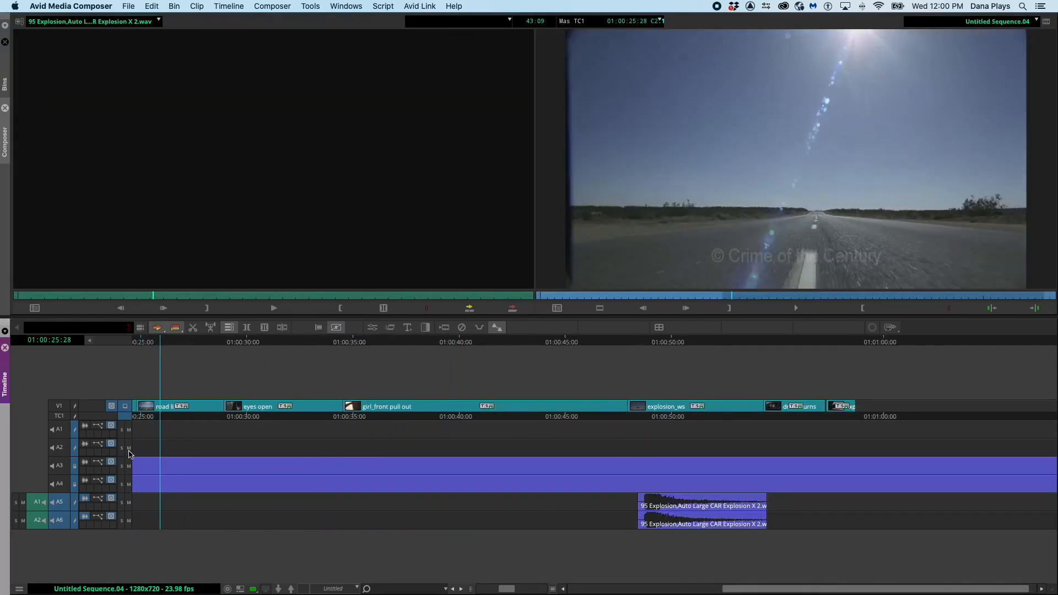
left_click(61, 465)
left_click(61, 484)
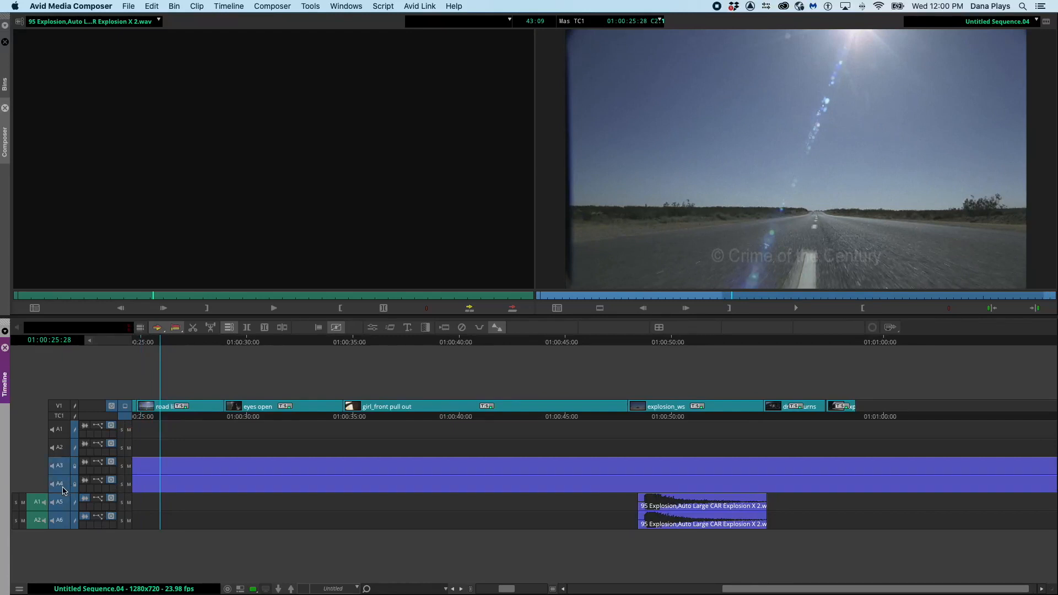
left_click(85, 461)
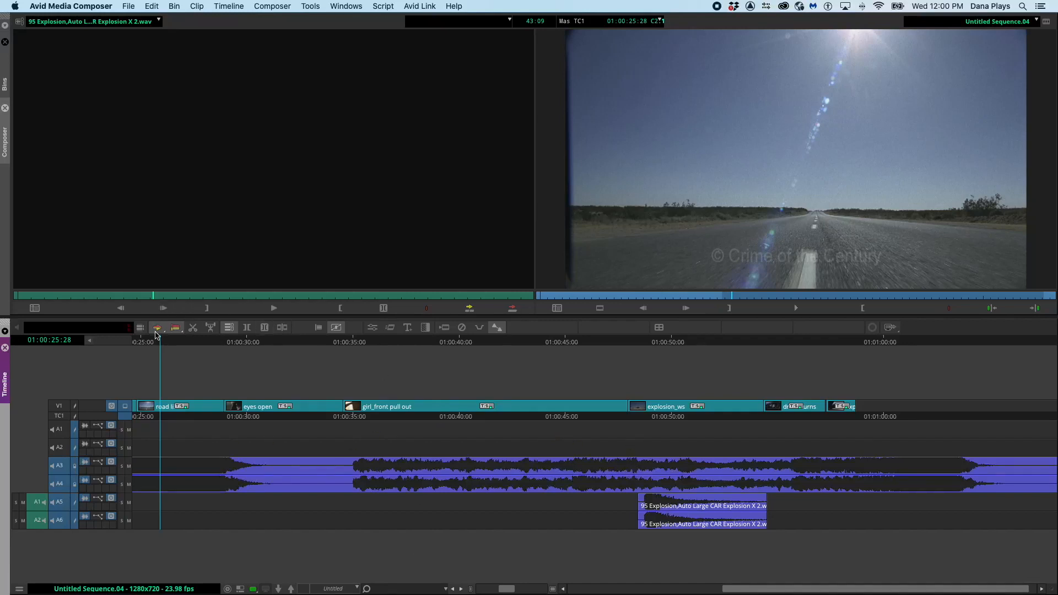
left_click_drag(160, 341, 75, 338)
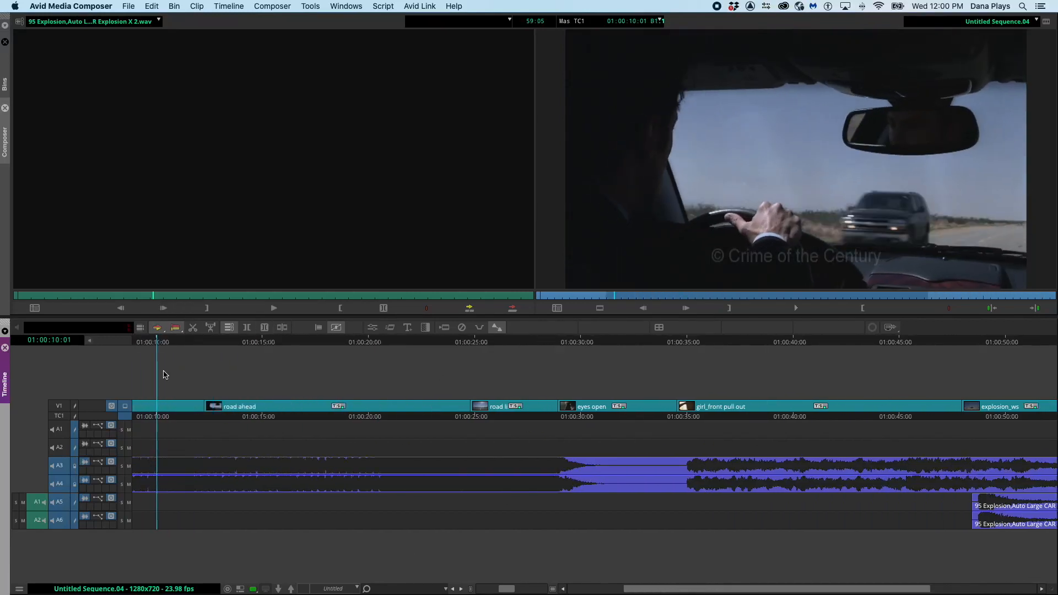
scroll(260, 511, "left", 5)
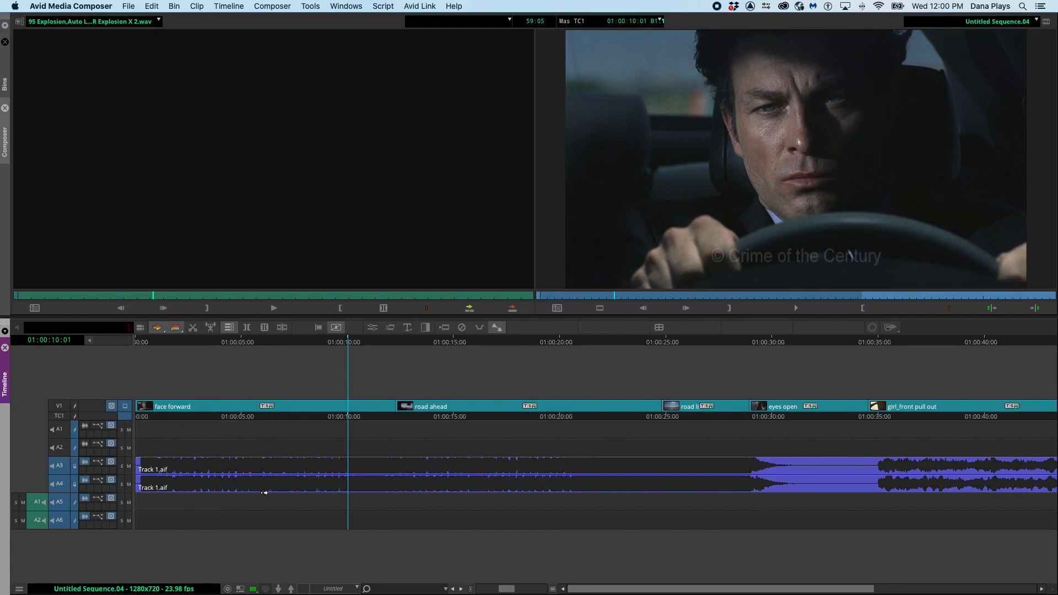
Scrub through the start of face forward and add a new video track V2 to the sequence
left_click(192, 349)
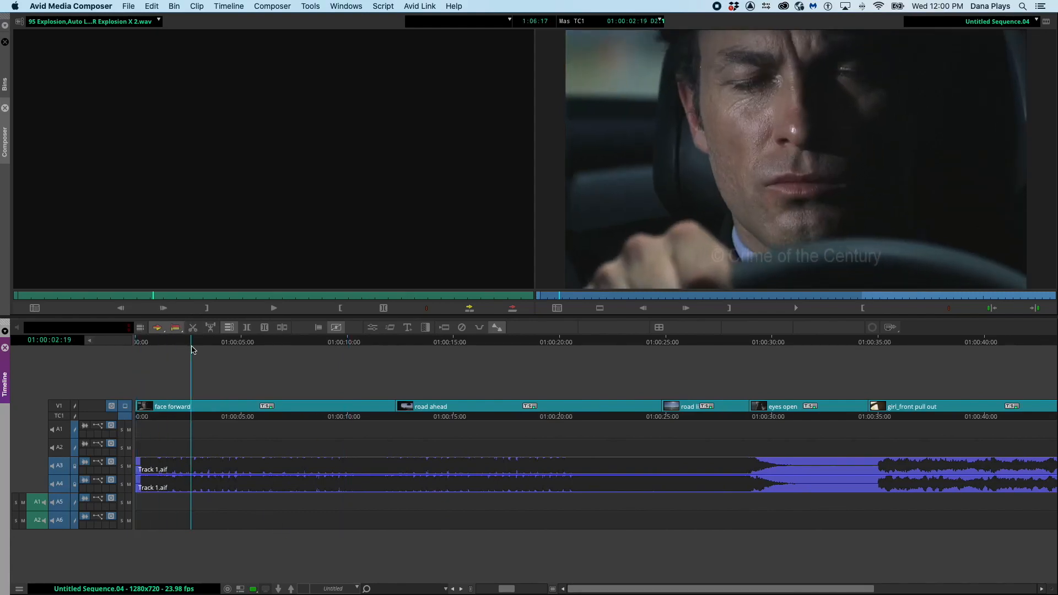
left_click_drag(192, 348, 282, 359)
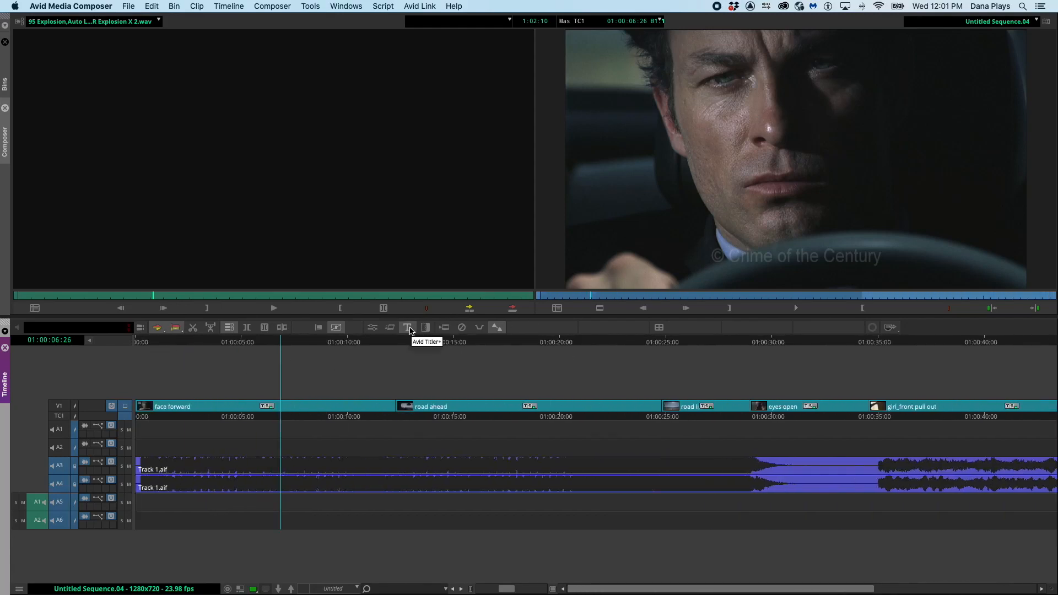
right_click(192, 371)
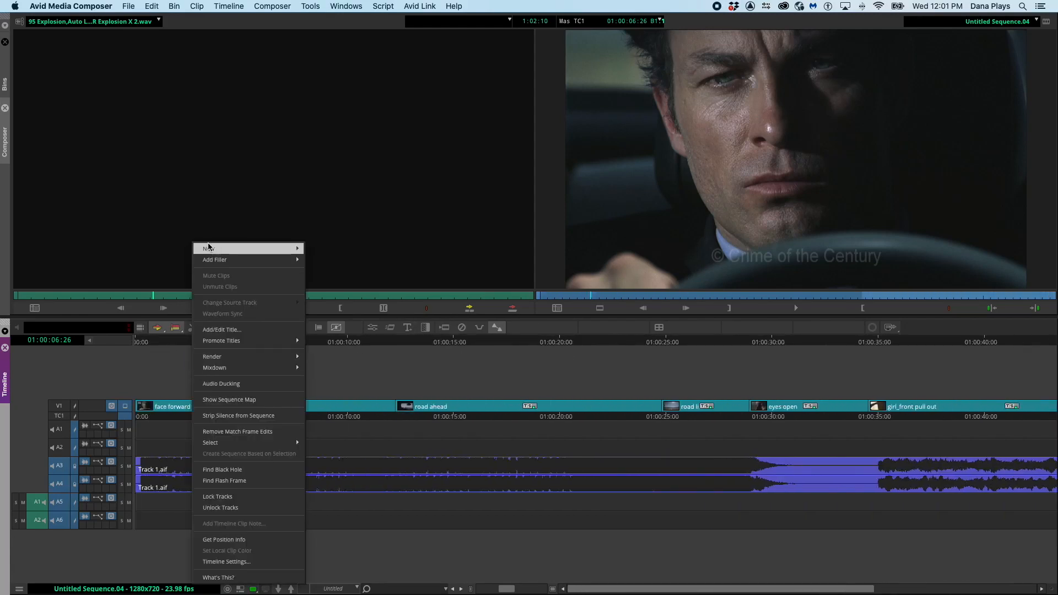
mouse_move(221, 251)
left_click(357, 266)
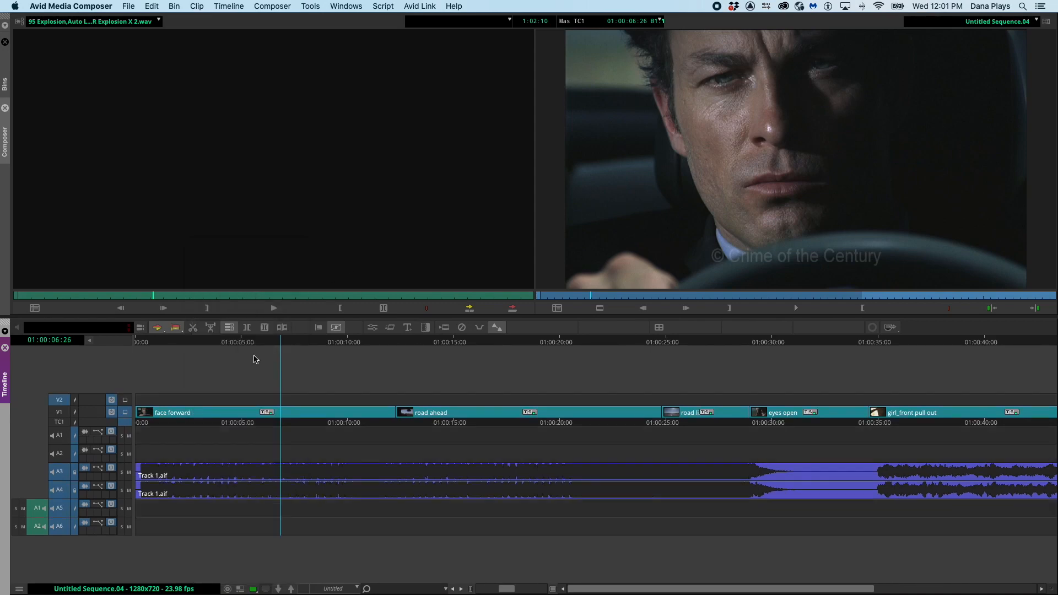
left_click(125, 400)
Deselect and lock tracks A5 and A6, and add edits to the empty V2 track at 01:00:02:19 and 01:00:04:10
left_click(284, 346)
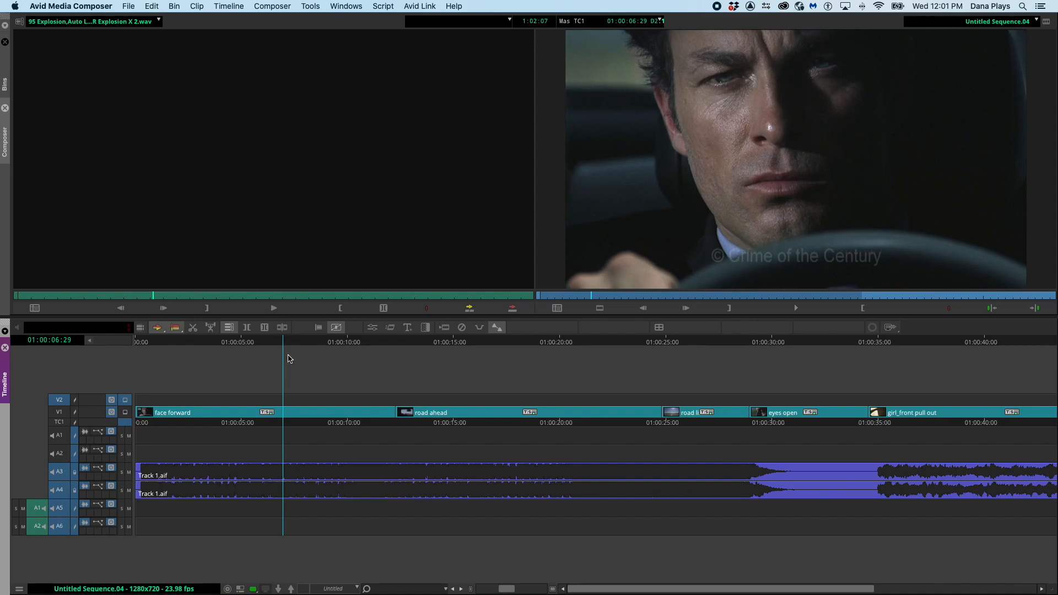
left_click_drag(283, 346, 191, 346)
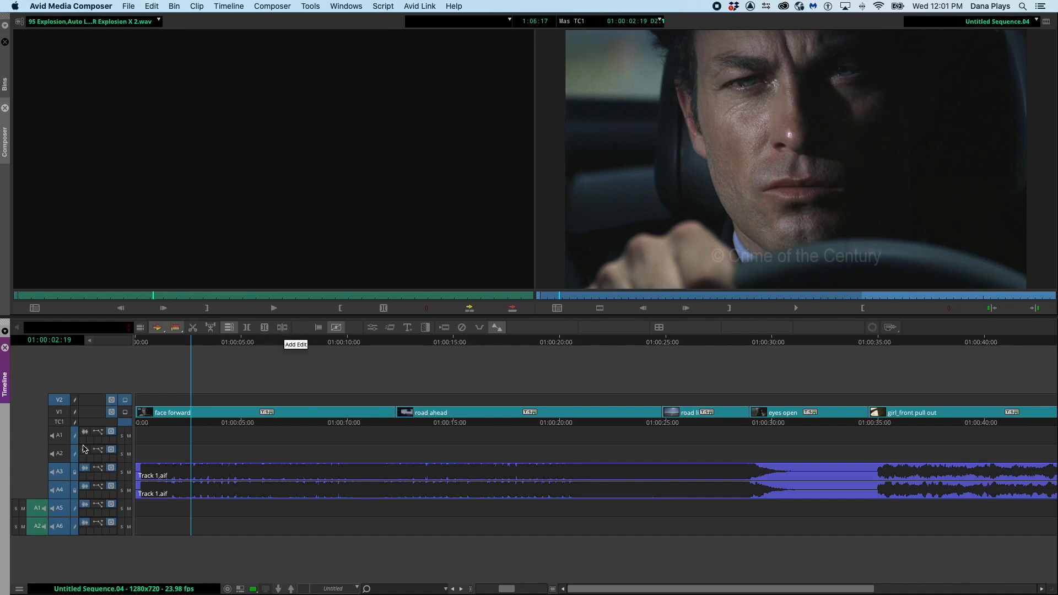
left_click(59, 509)
left_click(59, 527)
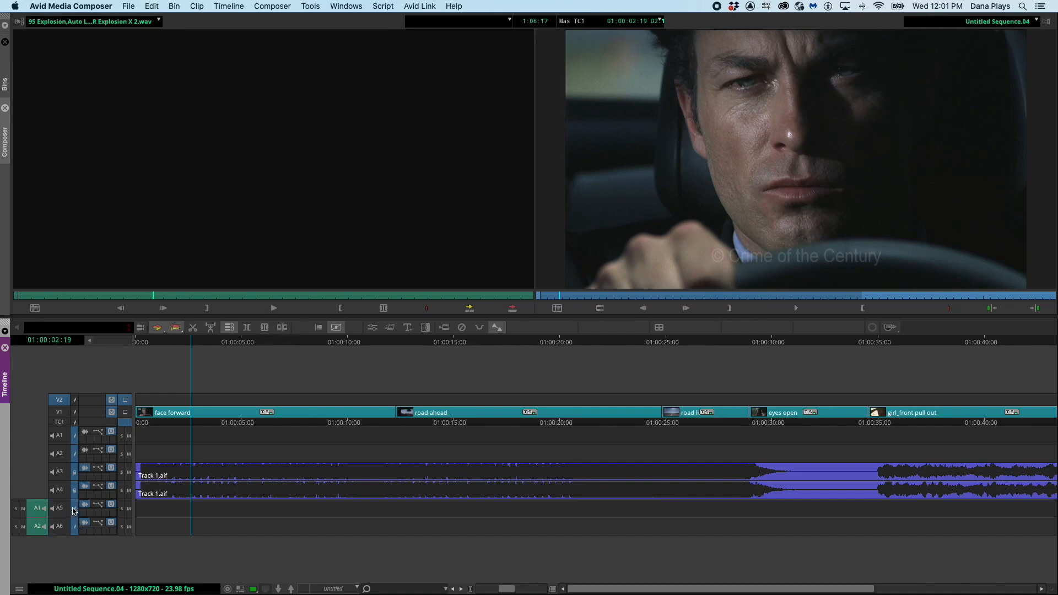
left_click(74, 511)
left_click(102, 468)
right_click(76, 529)
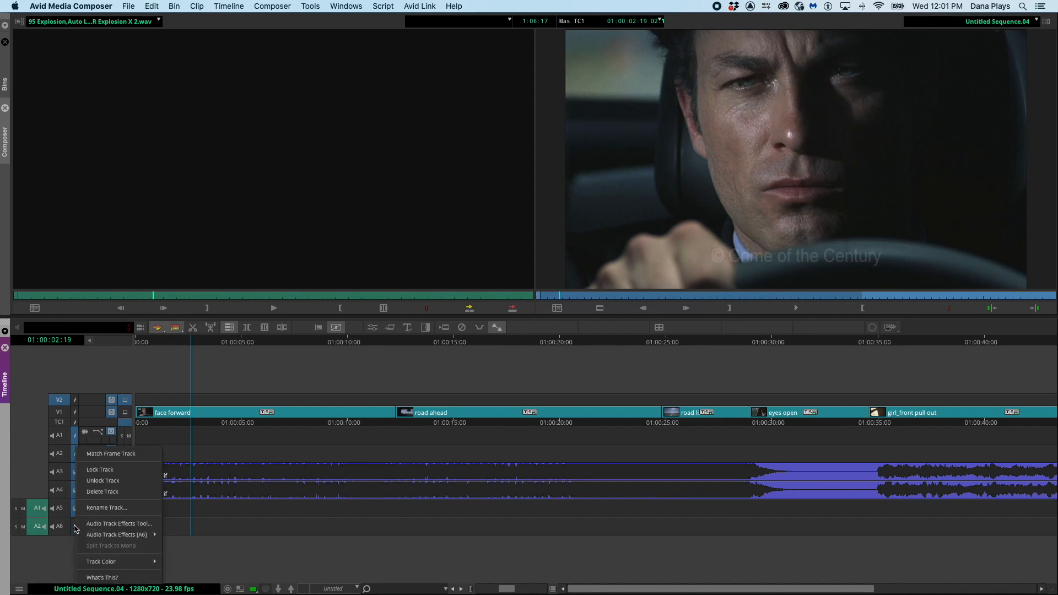
left_click(100, 469)
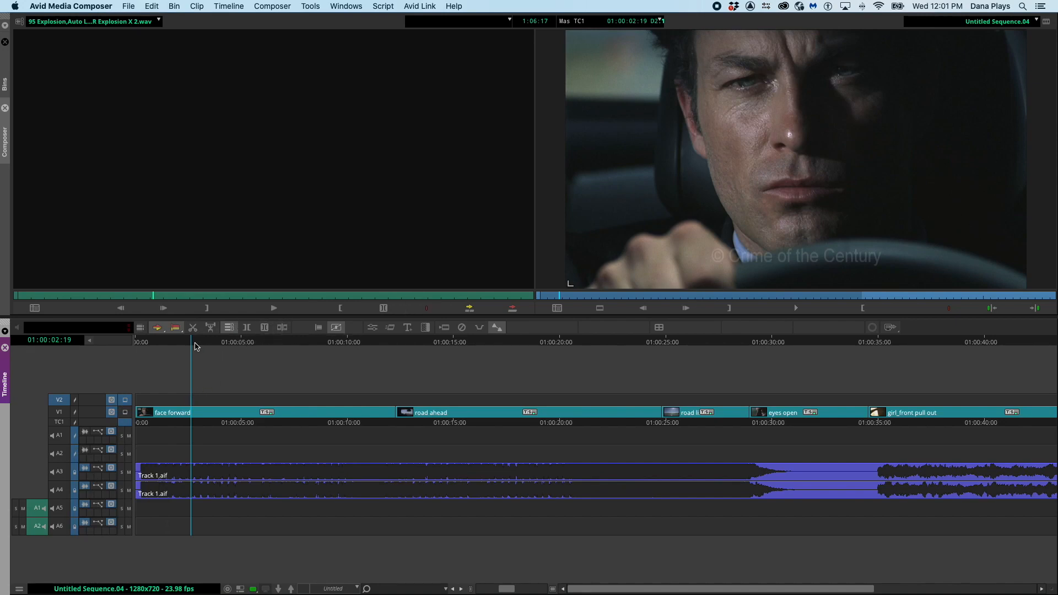
left_click_drag(195, 346, 227, 347)
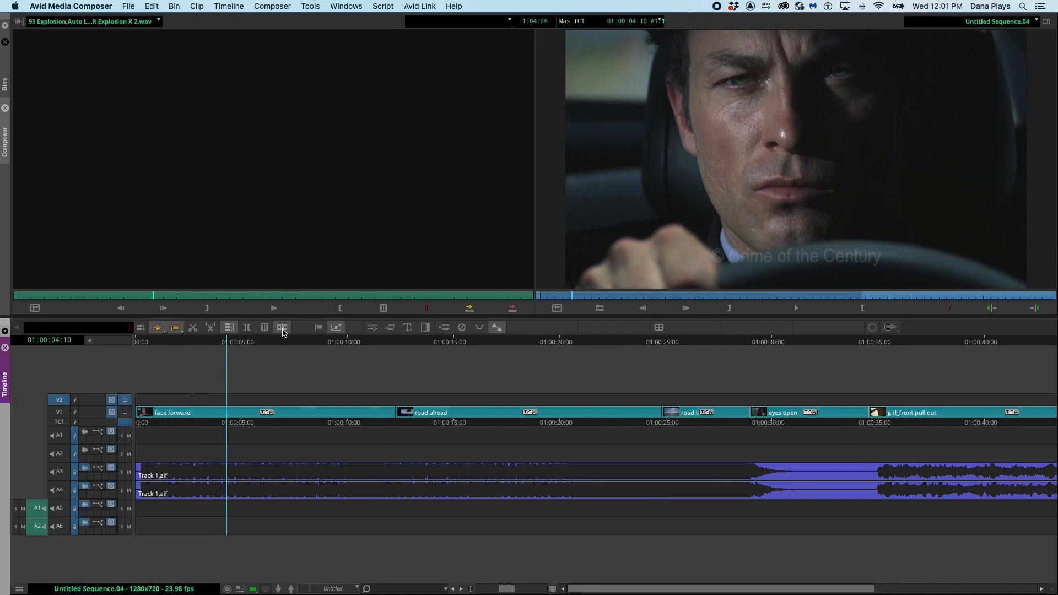
Open the settings and display the user settings list around the Interface entry
left_click(175, 5)
mouse_move(142, 4)
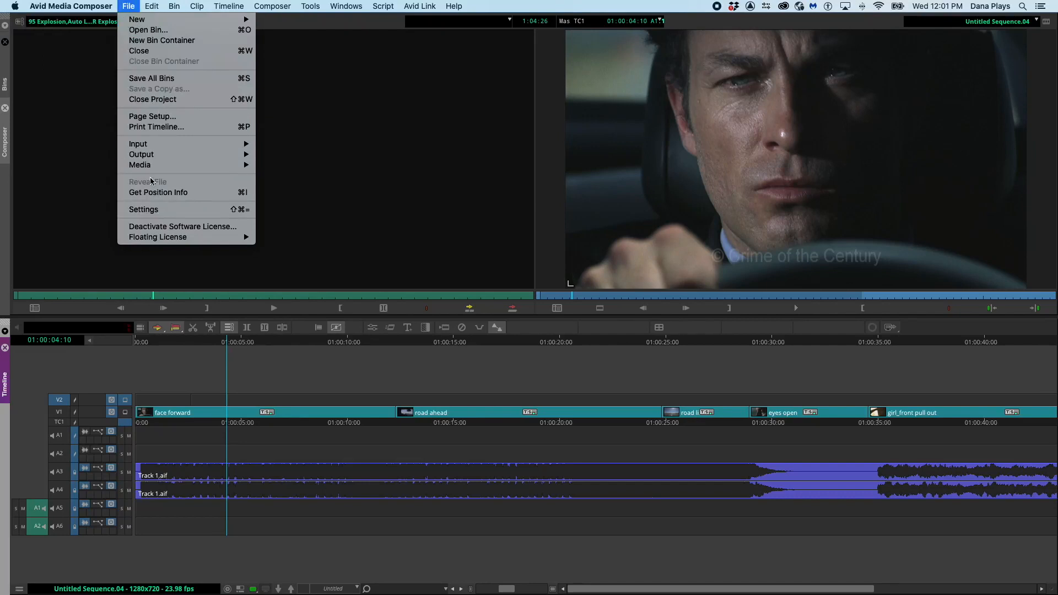
left_click(153, 211)
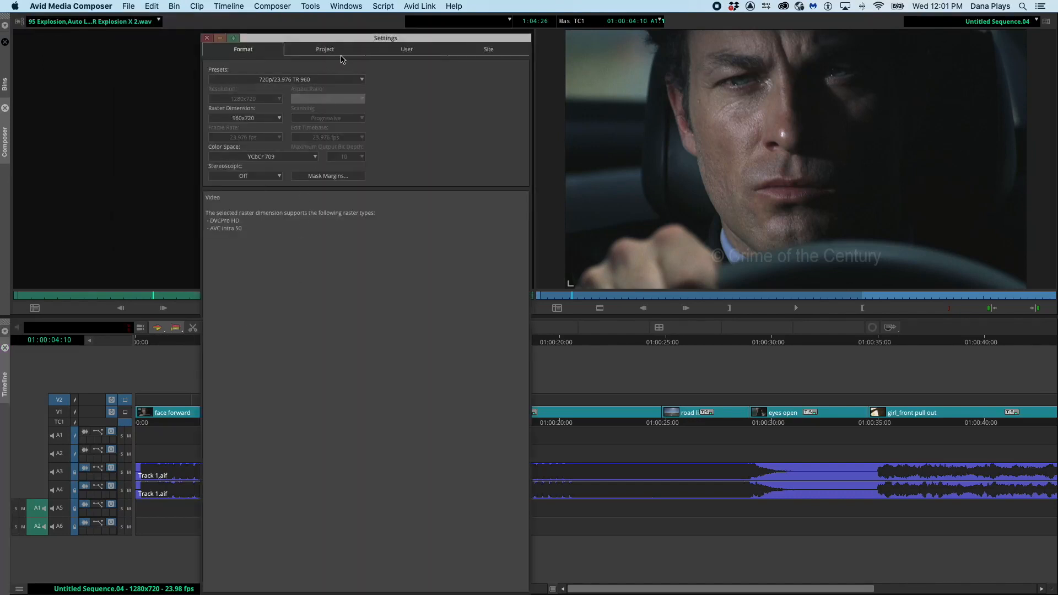
left_click(406, 50)
scroll(300, 385, "down", 10)
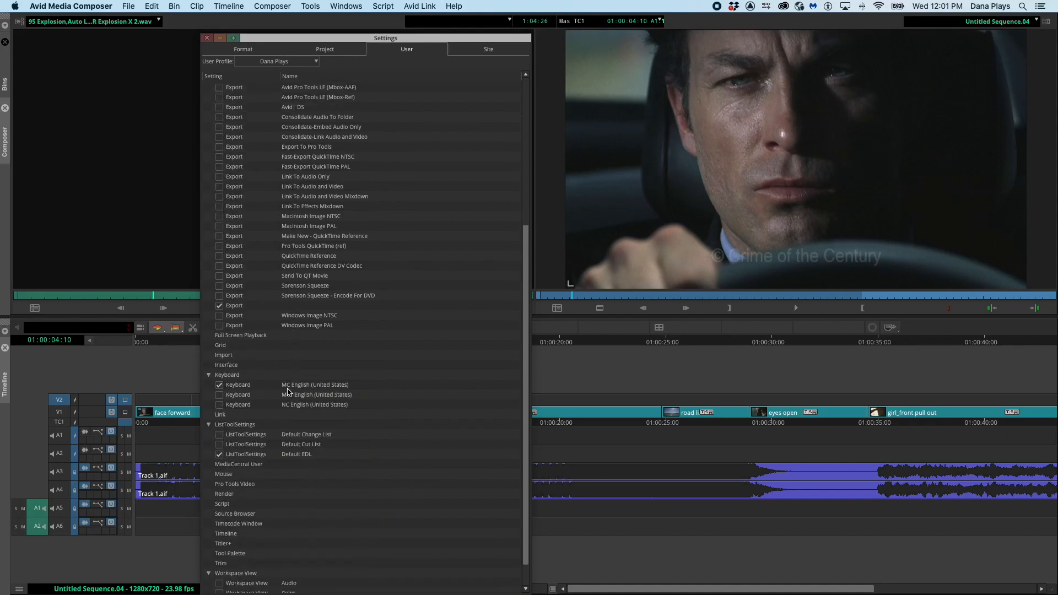
scroll(287, 392, "down", 2)
double_click(228, 336)
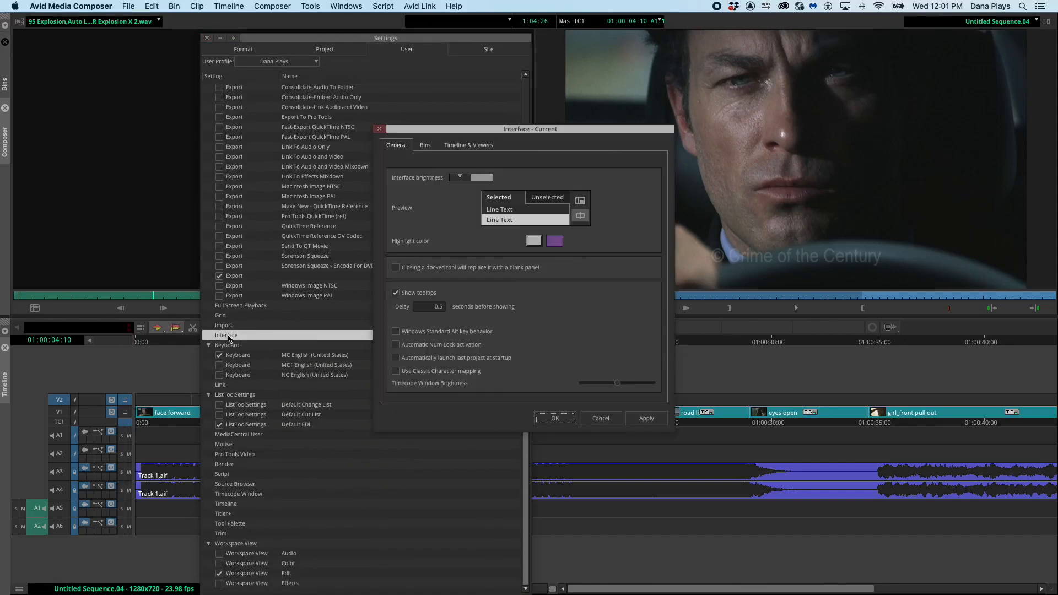
left_click(485, 179)
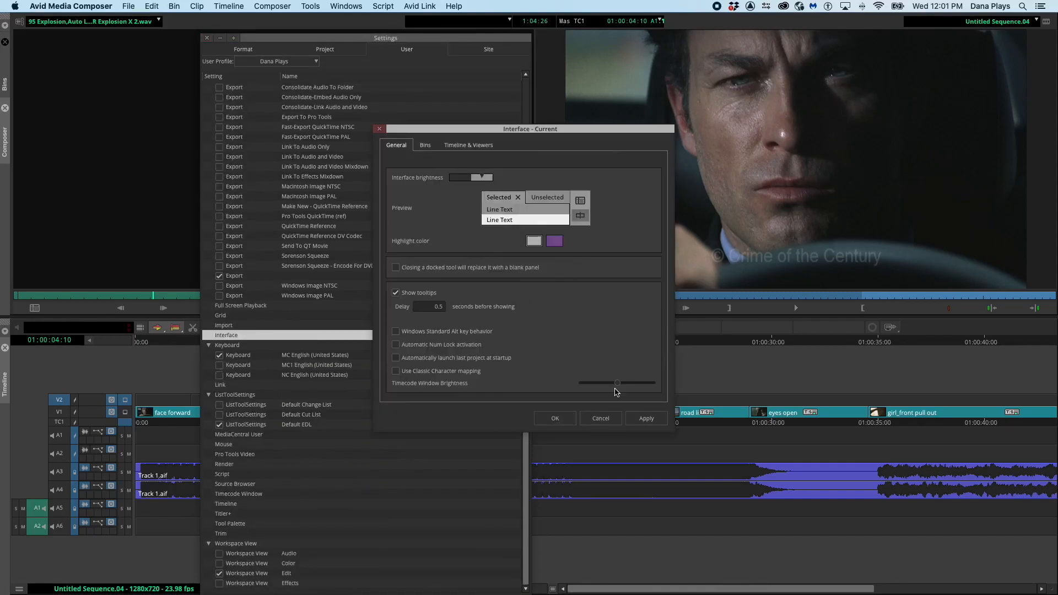
left_click(379, 131)
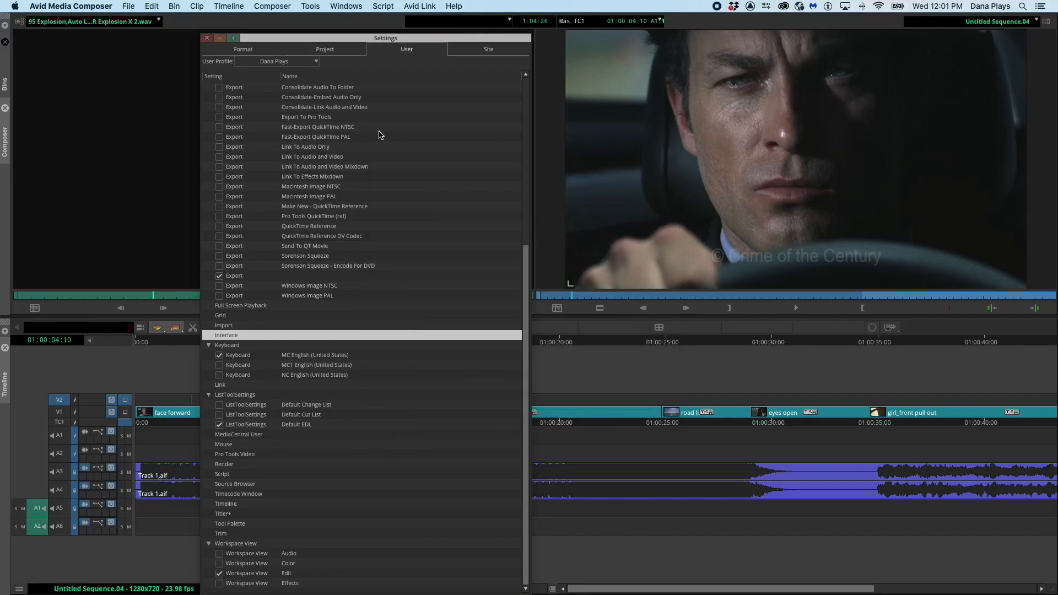
In the Interface user setting, apply the lighter grey interface brightness and close the settings
double_click(226, 337)
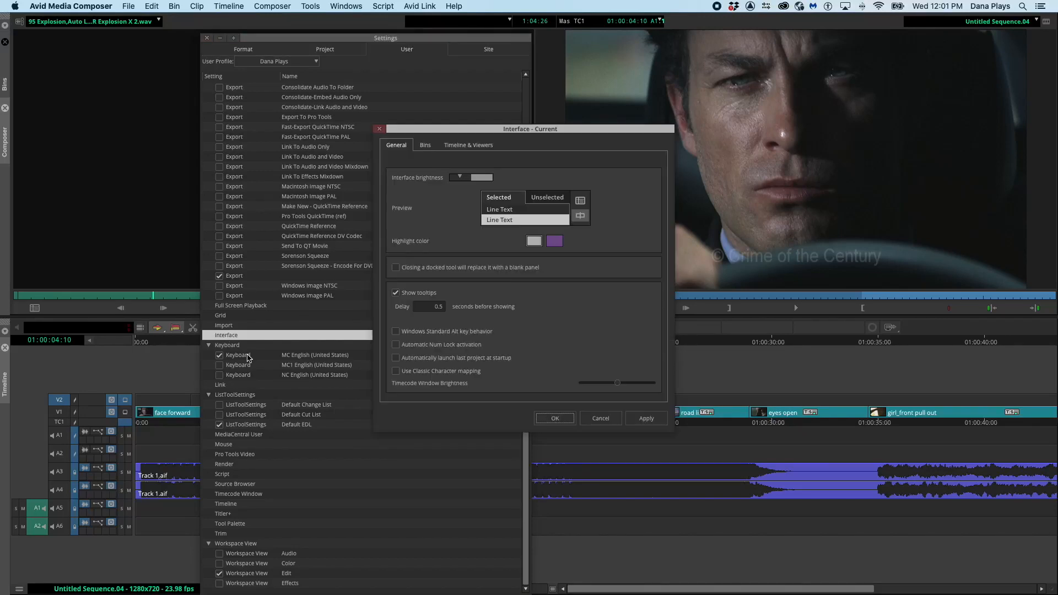
left_click(647, 418)
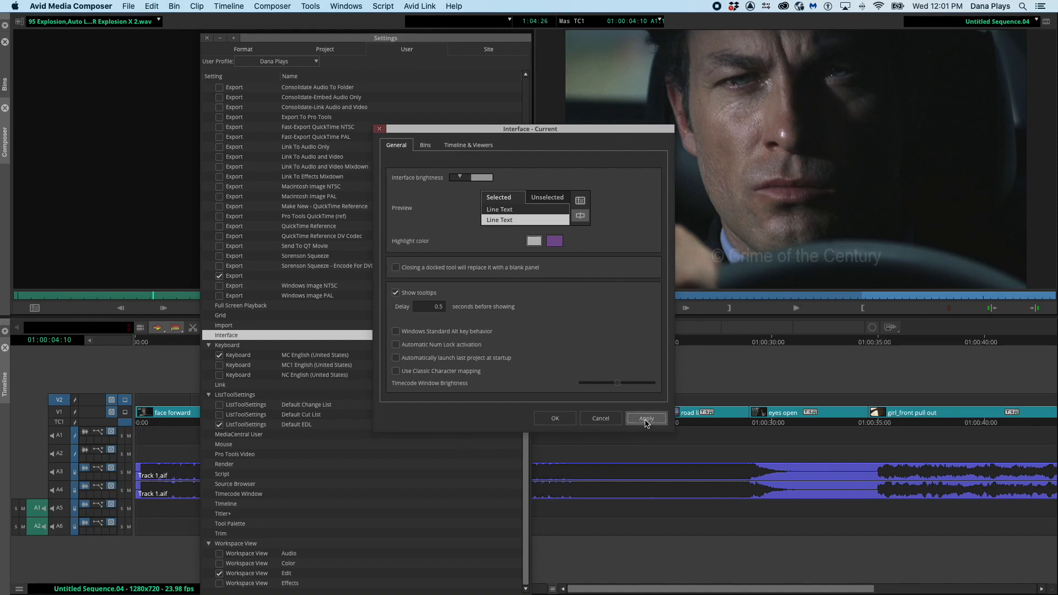
left_click(531, 244)
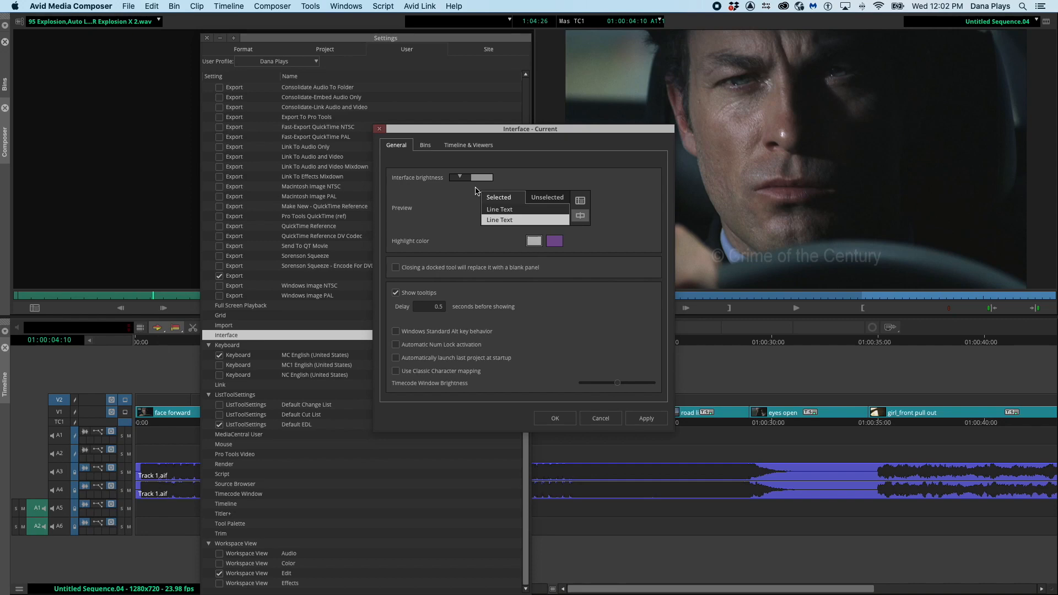
left_click(481, 176)
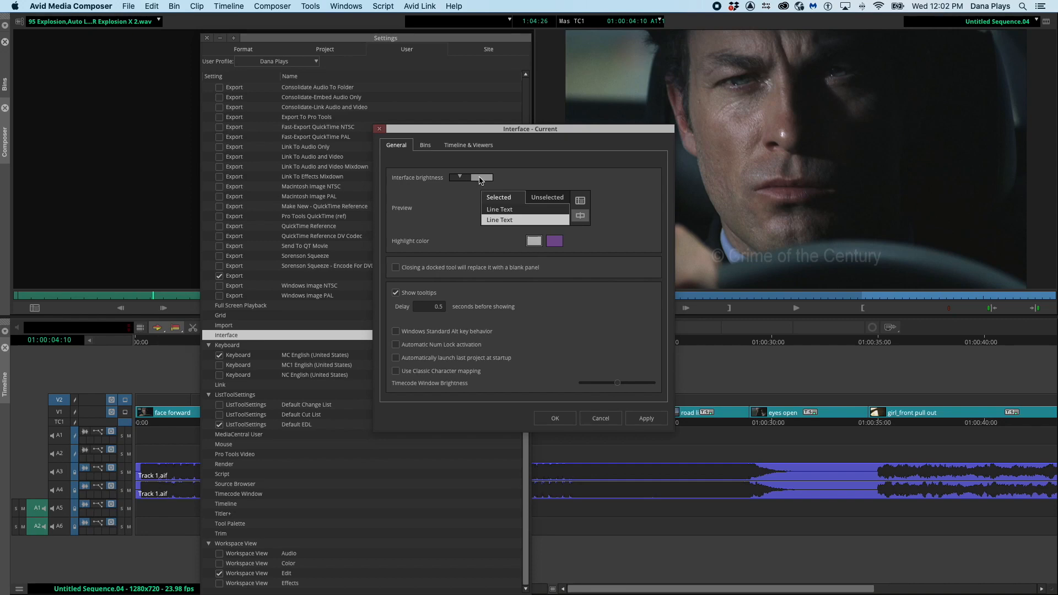
left_click(646, 419)
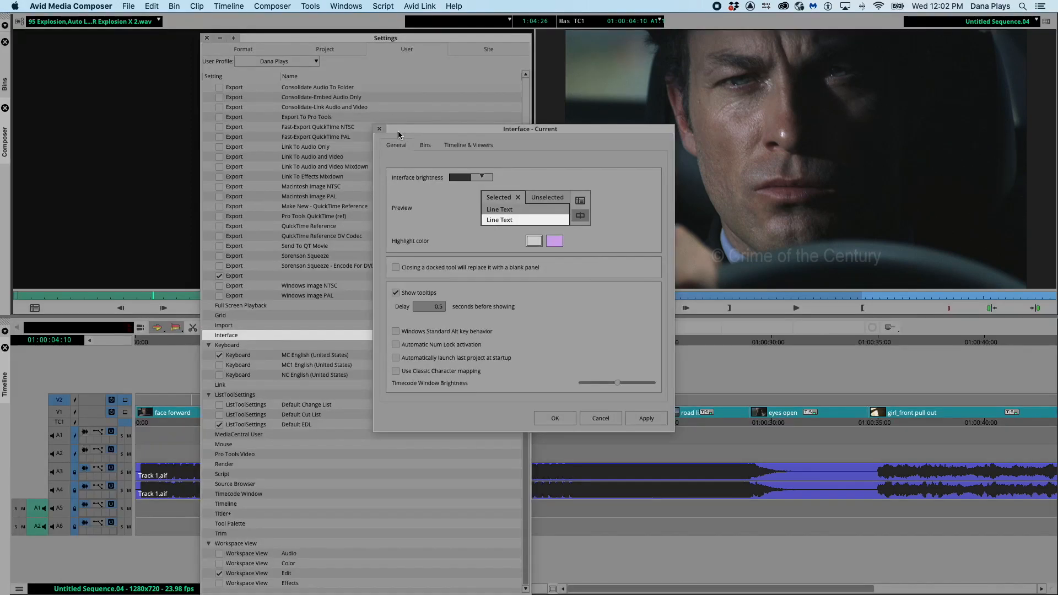
left_click(379, 130)
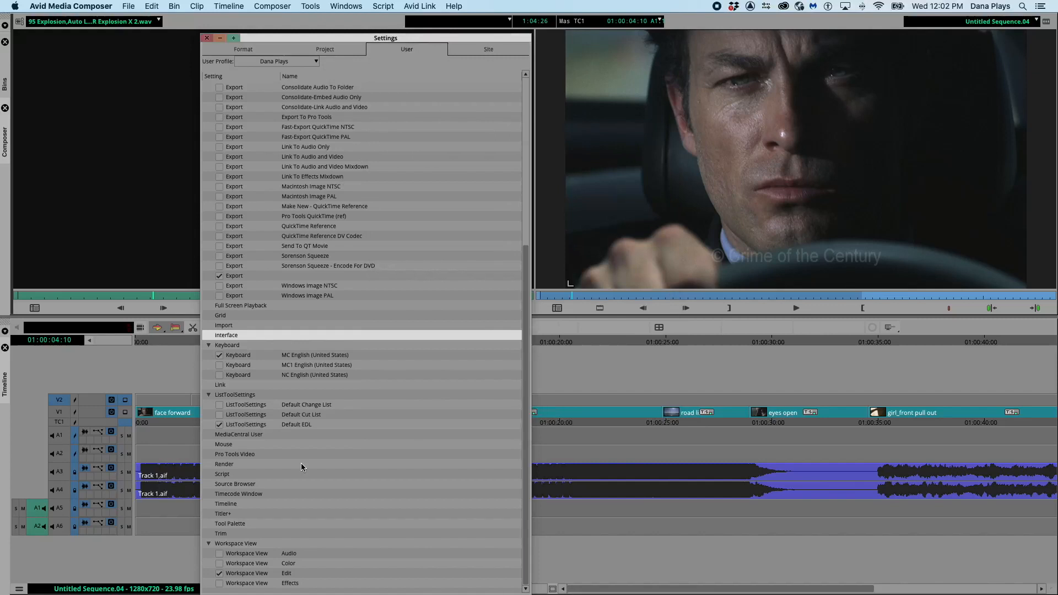
left_click(207, 39)
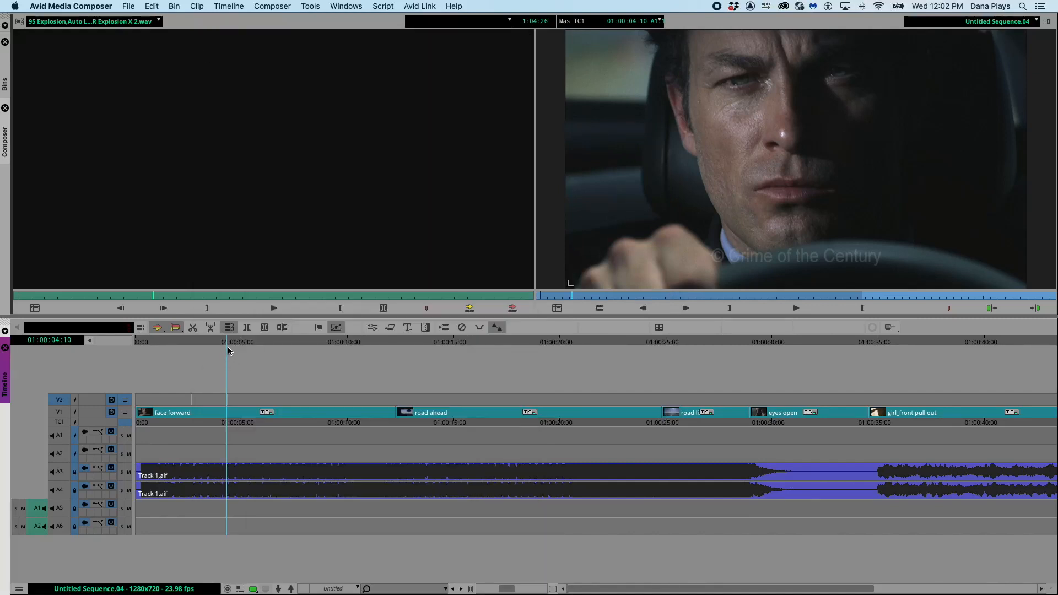
Apply Avid Titler+ to the V2 segment from 01:00:02:19 to 01:00:04:10, and rearrange the Effect Editor and titler windows
left_click_drag(229, 344, 276, 342)
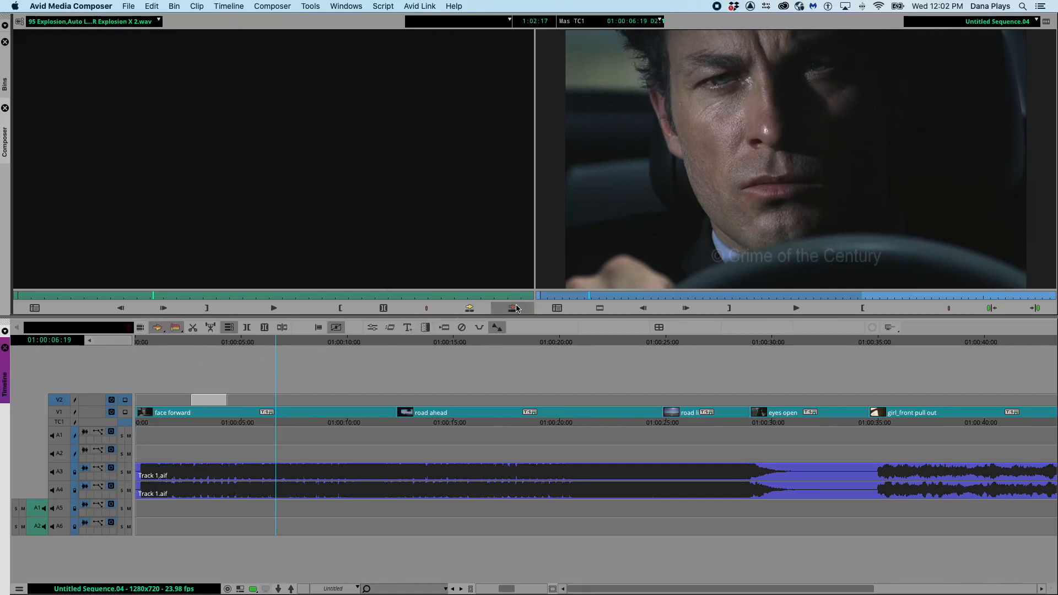
left_click(408, 328)
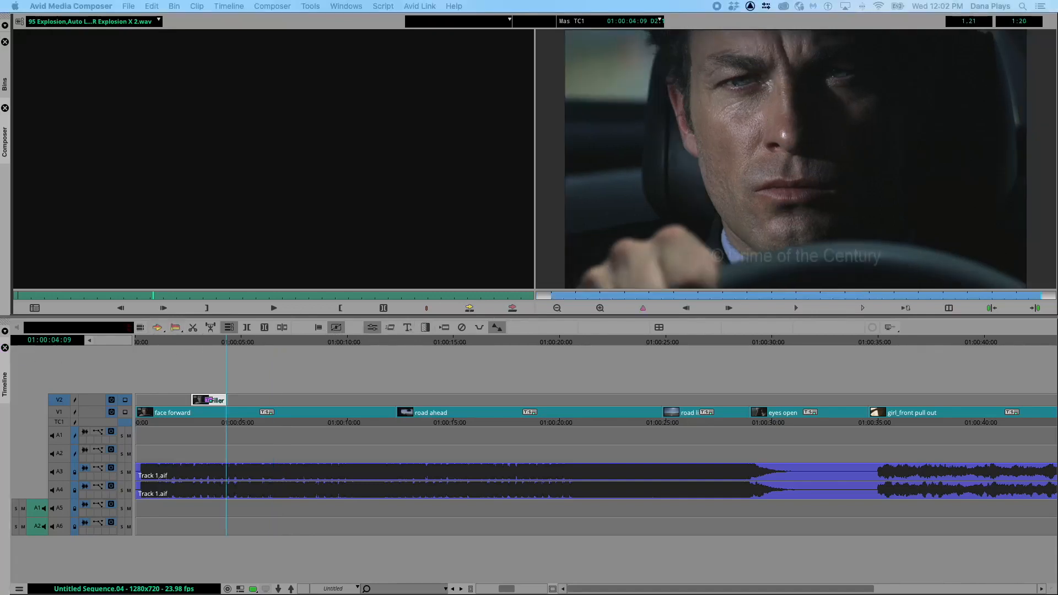
left_click_drag(509, 315, 535, 354)
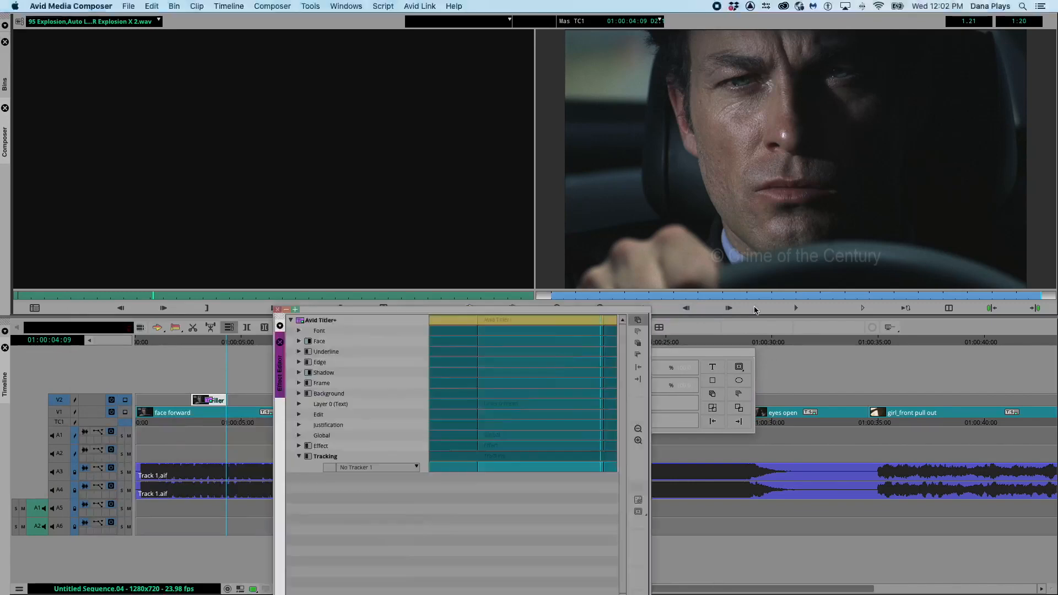
left_click_drag(635, 318, 1017, 28)
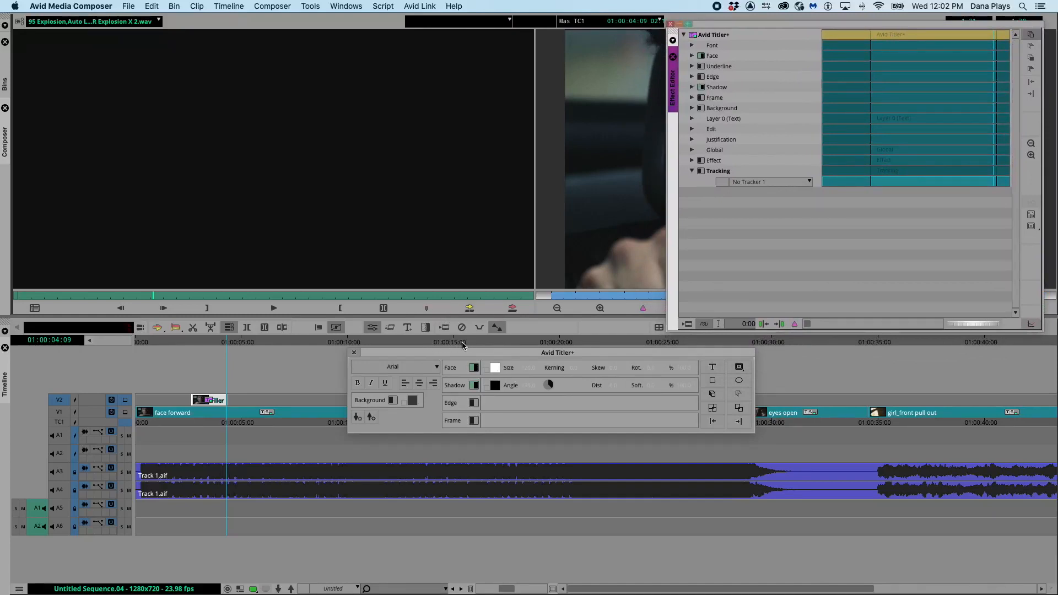
left_click_drag(377, 349, 367, 355)
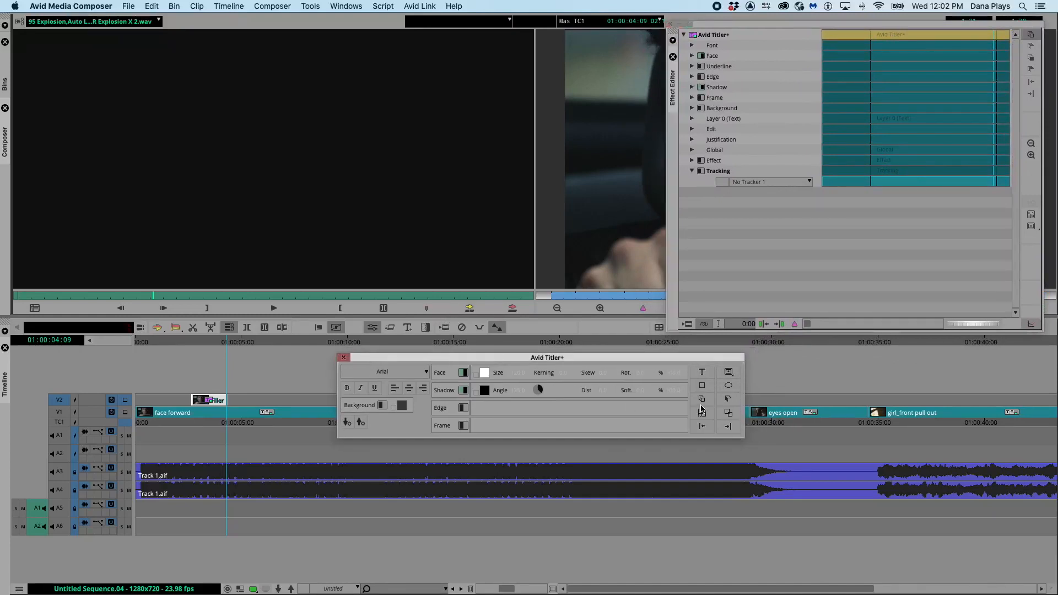
Try to open the V2 title effect for editing with the playhead at 01:00:03:24
left_click(214, 350)
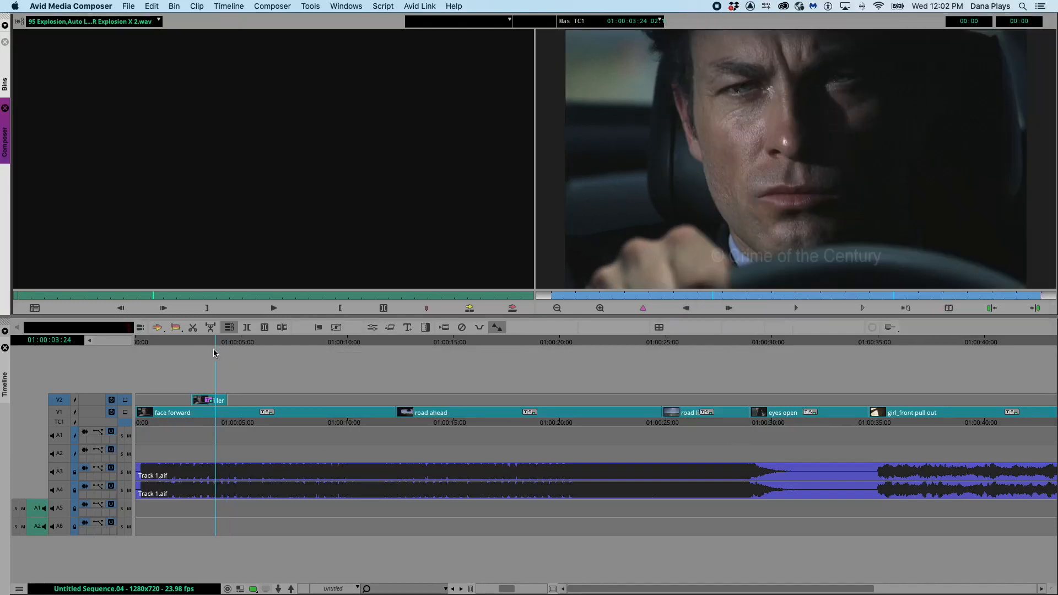
left_click(209, 400)
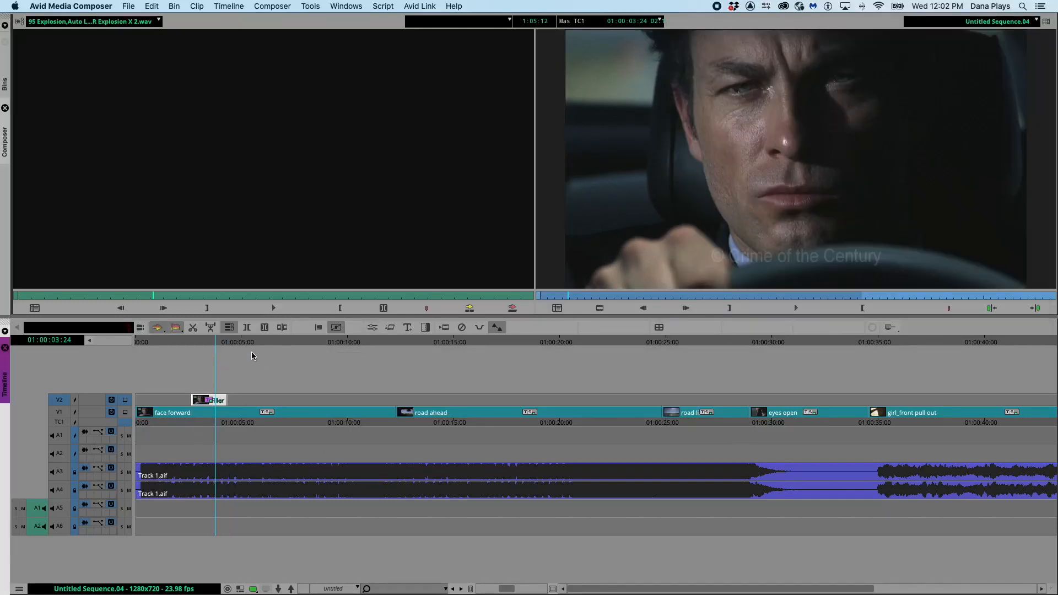
double_click(207, 399)
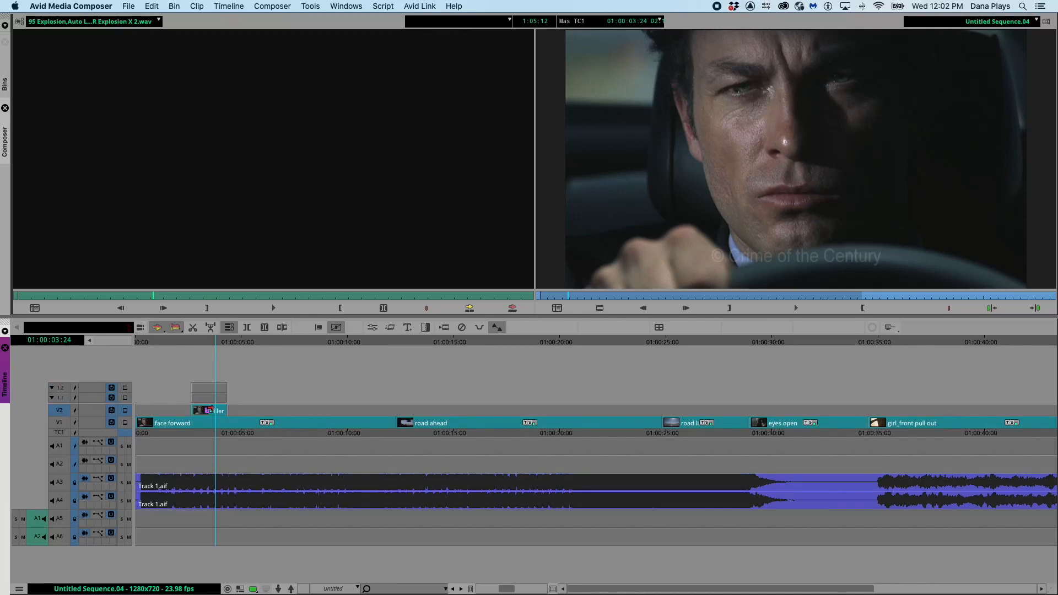
left_click(276, 410)
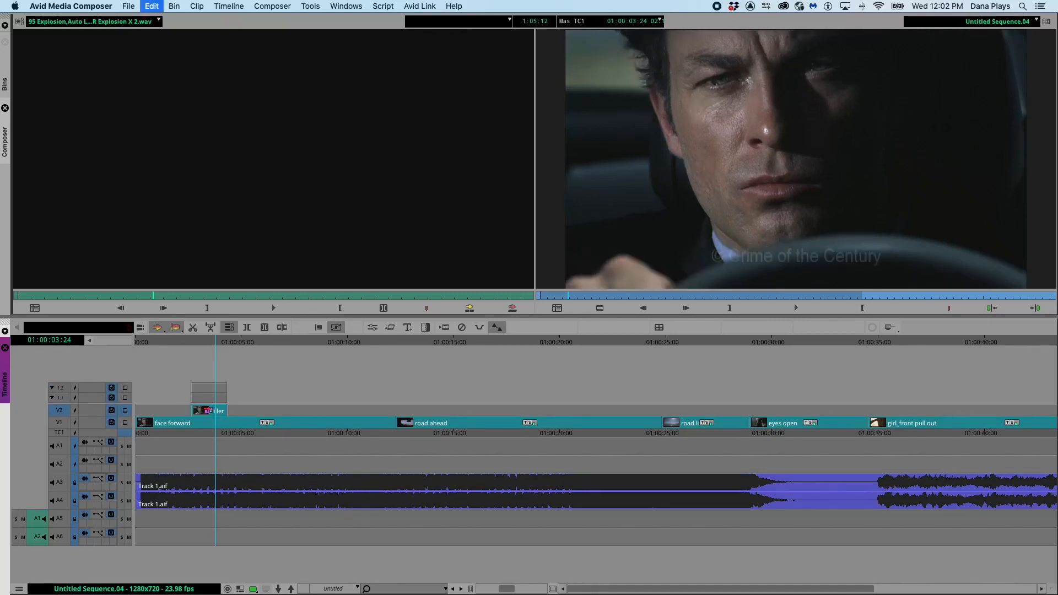
Bring up Avid Titler+ on the V2 segment again, and park the playhead inside it at 01:00:03:15
left_click(407, 327)
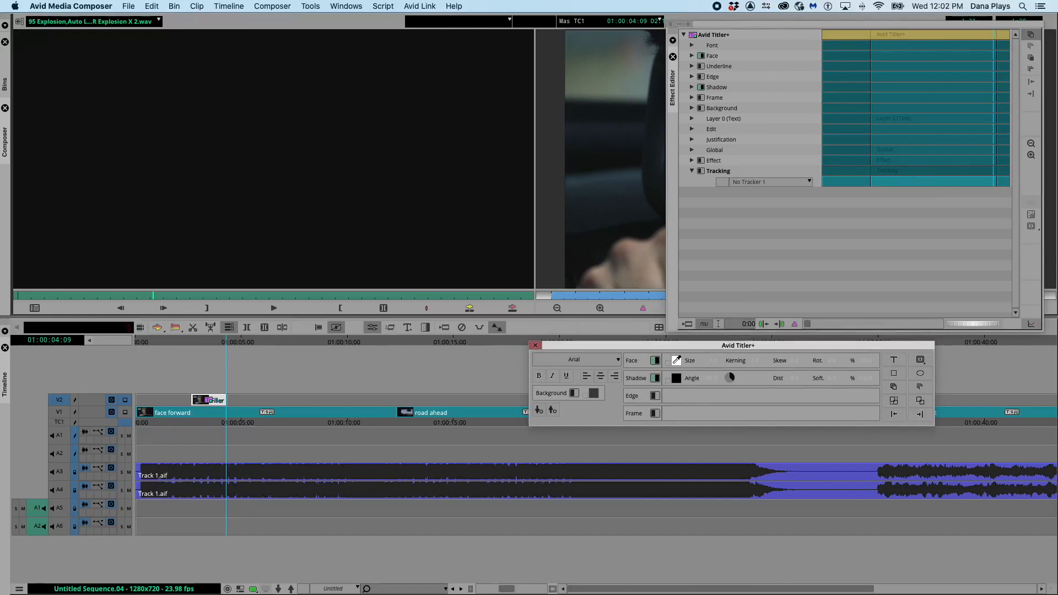
left_click(593, 360)
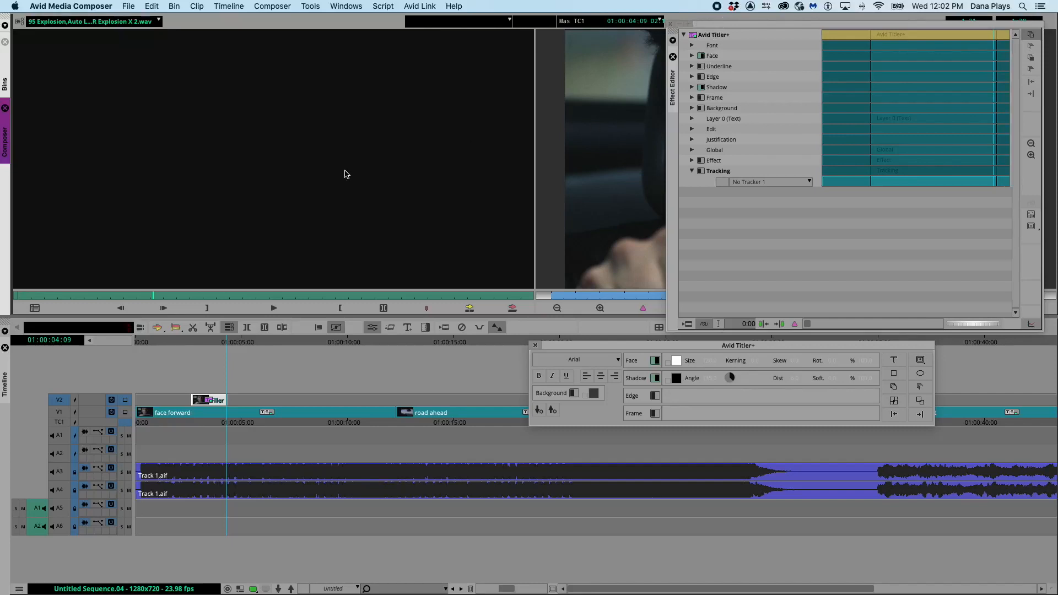
left_click(210, 345)
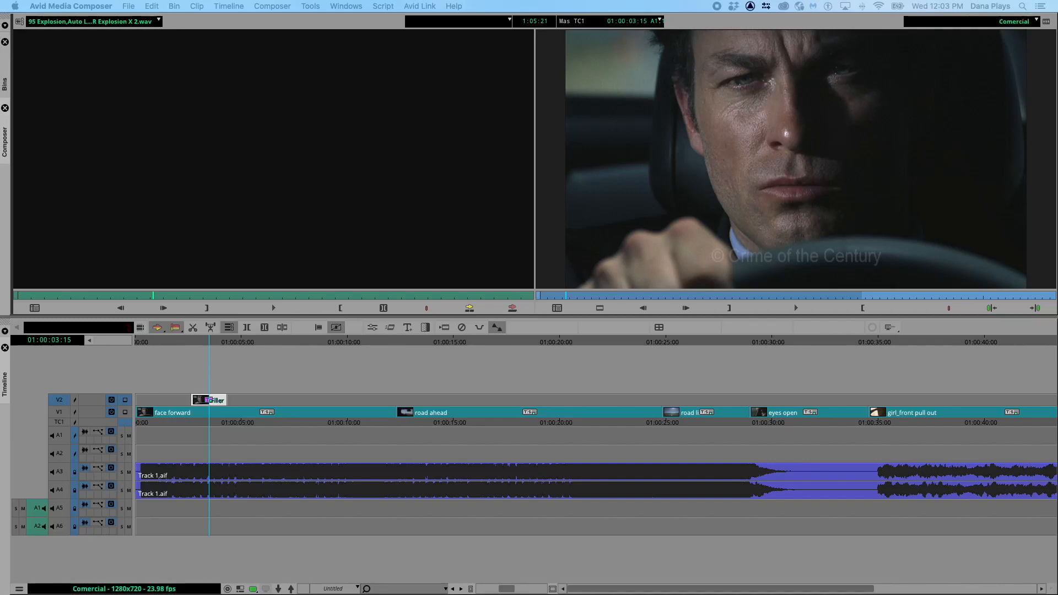
Check the sequence's start at 01:00:00:00 and its end, parking the playhead after the music fade-out at 01:01:06:11
left_click(140, 341)
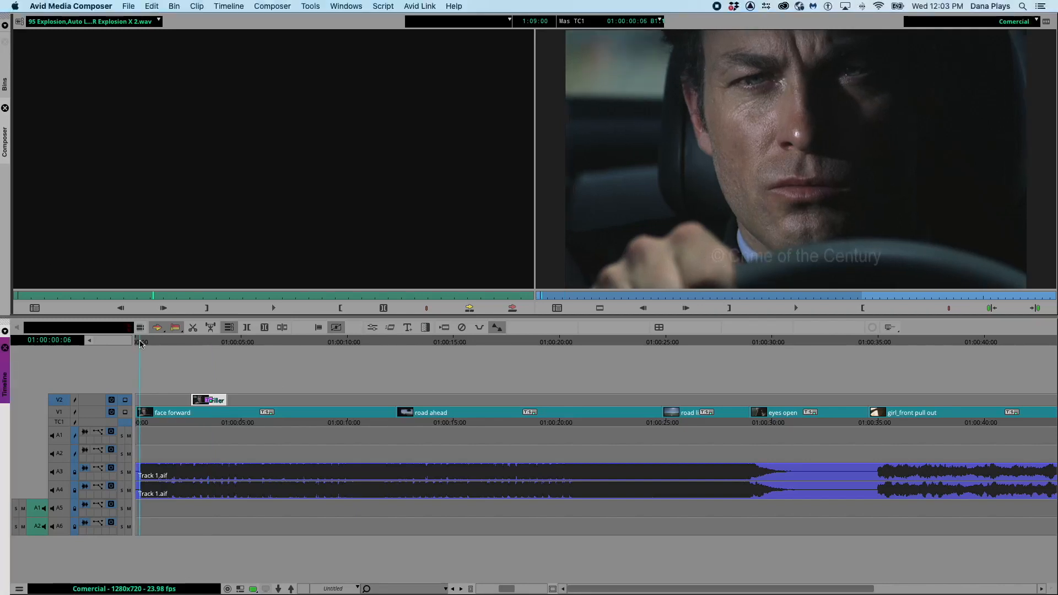
left_click_drag(158, 343, 97, 340)
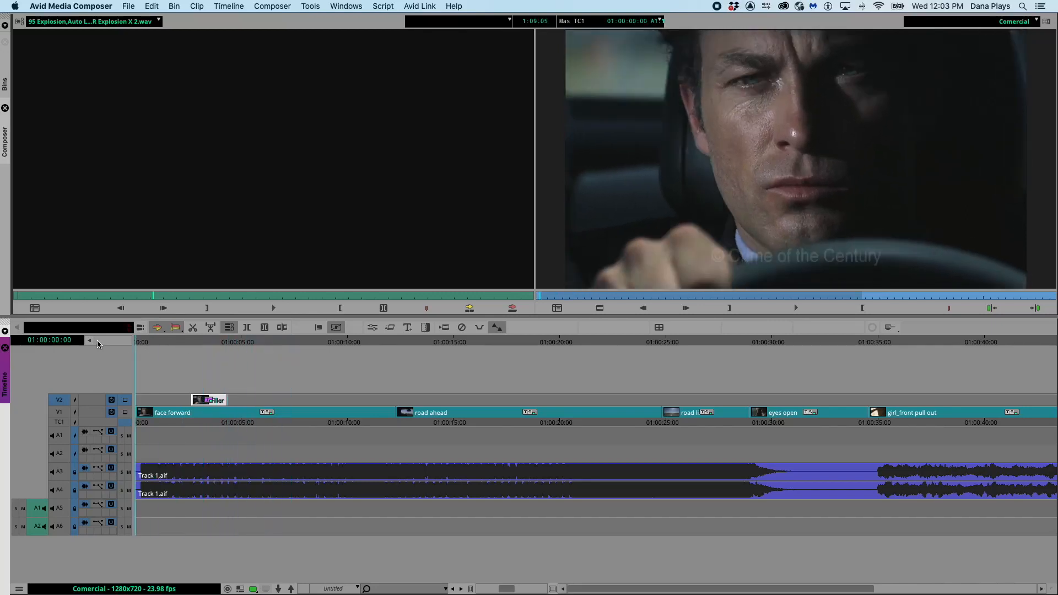
left_click_drag(698, 400, 732, 392)
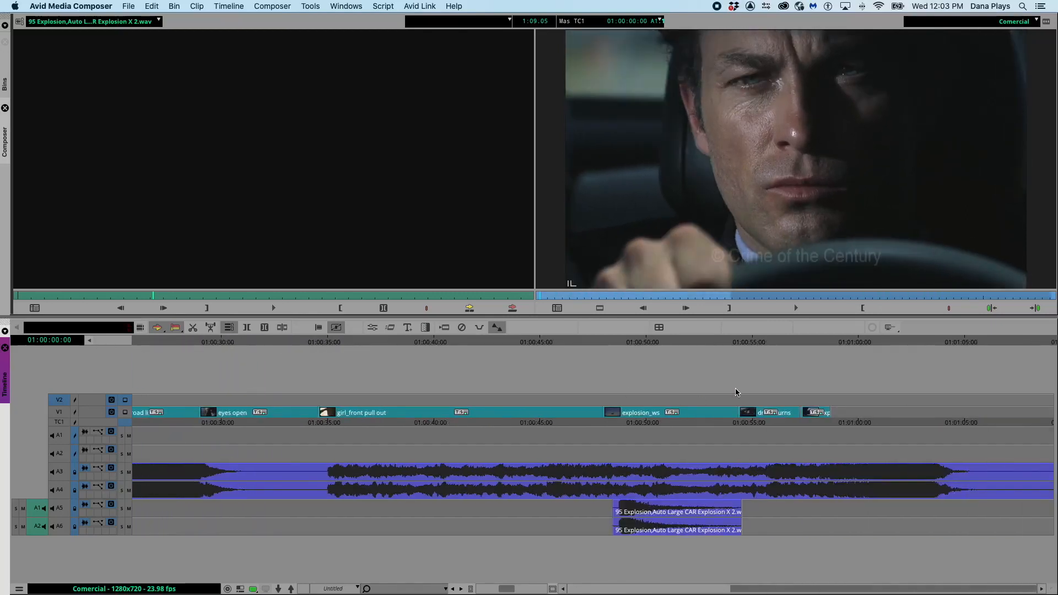
left_click(972, 343)
left_click(994, 344)
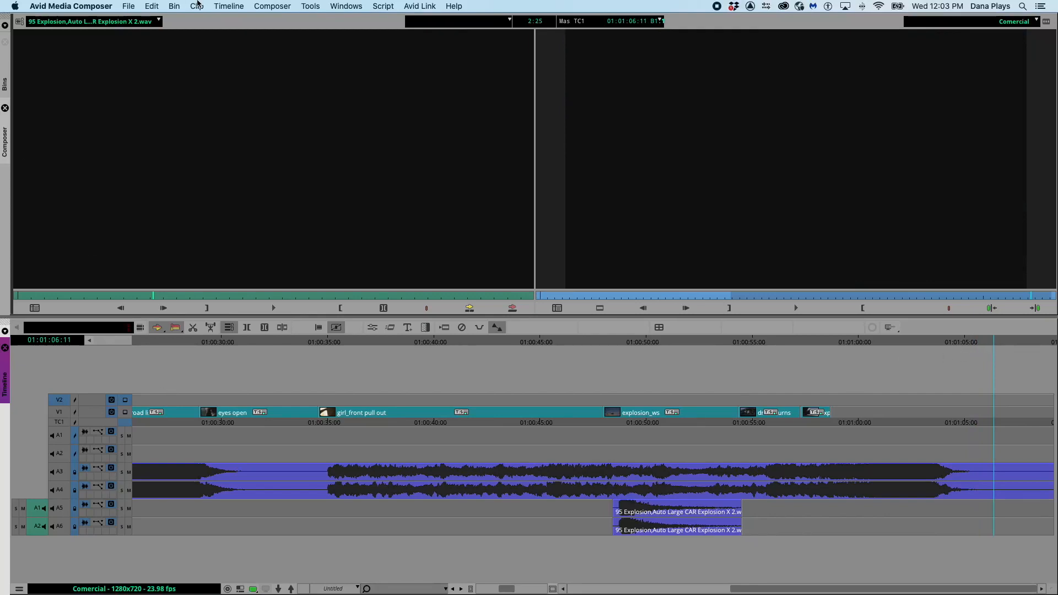
Set up a file export of the sequence as Comercial.mov into the Avid MC Exports folder on the 2018 Studen drive
left_click(150, 4)
mouse_move(129, 6)
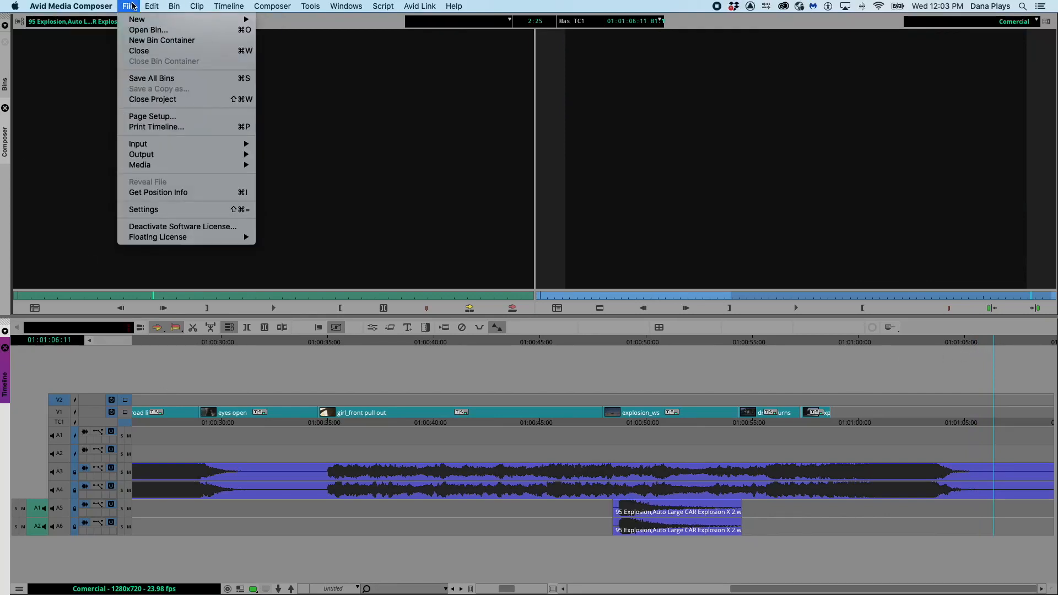
mouse_move(248, 155)
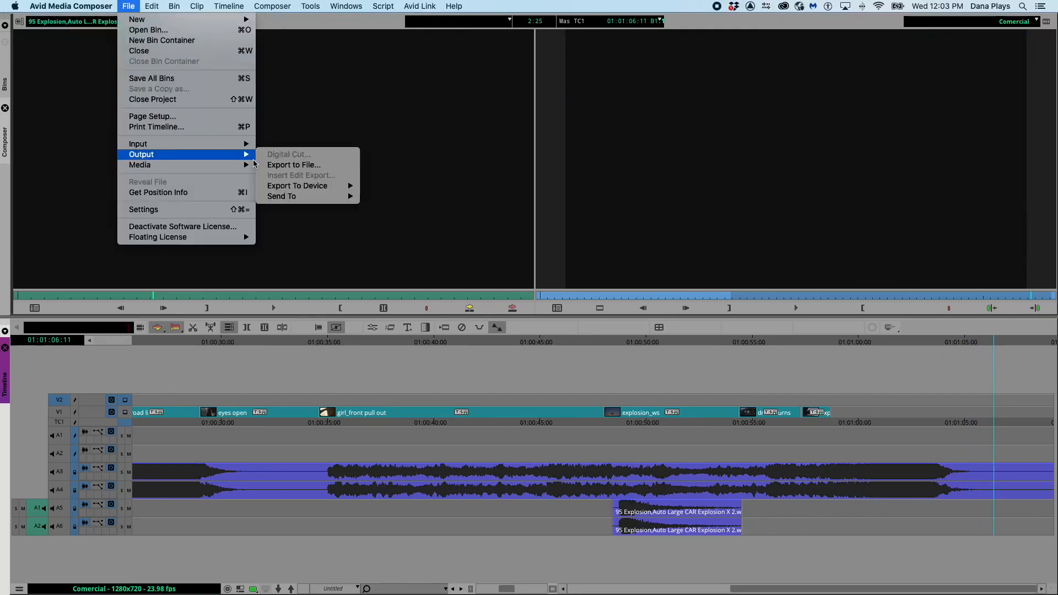
left_click(281, 165)
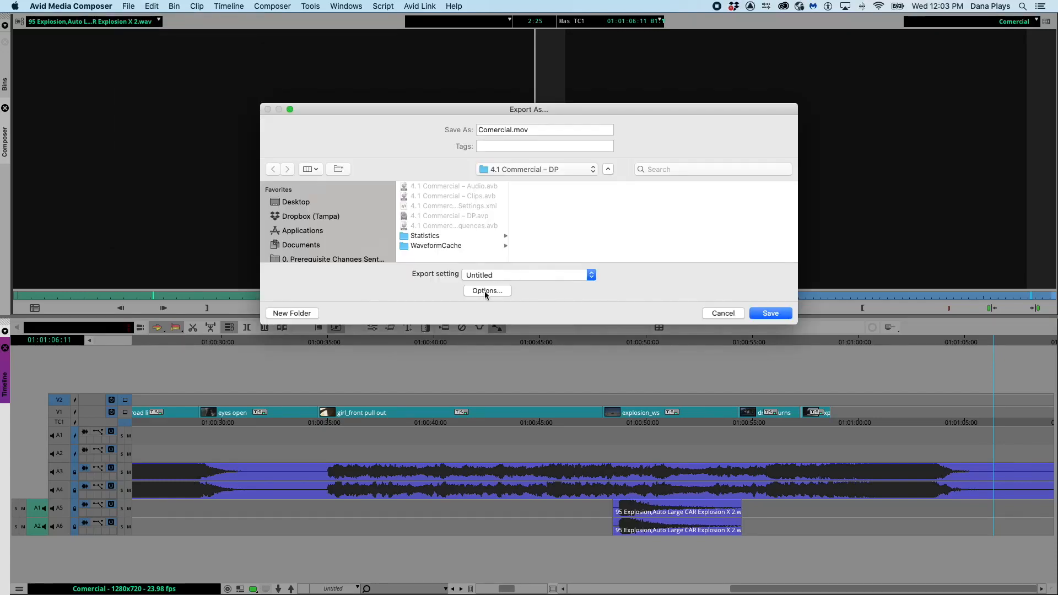
left_click(557, 169)
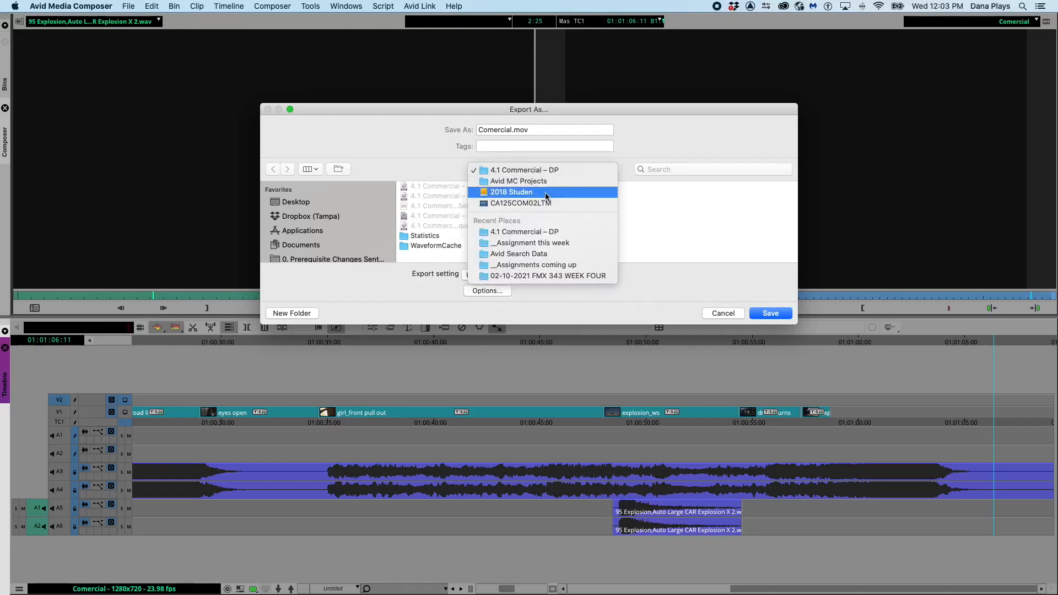
left_click(501, 187)
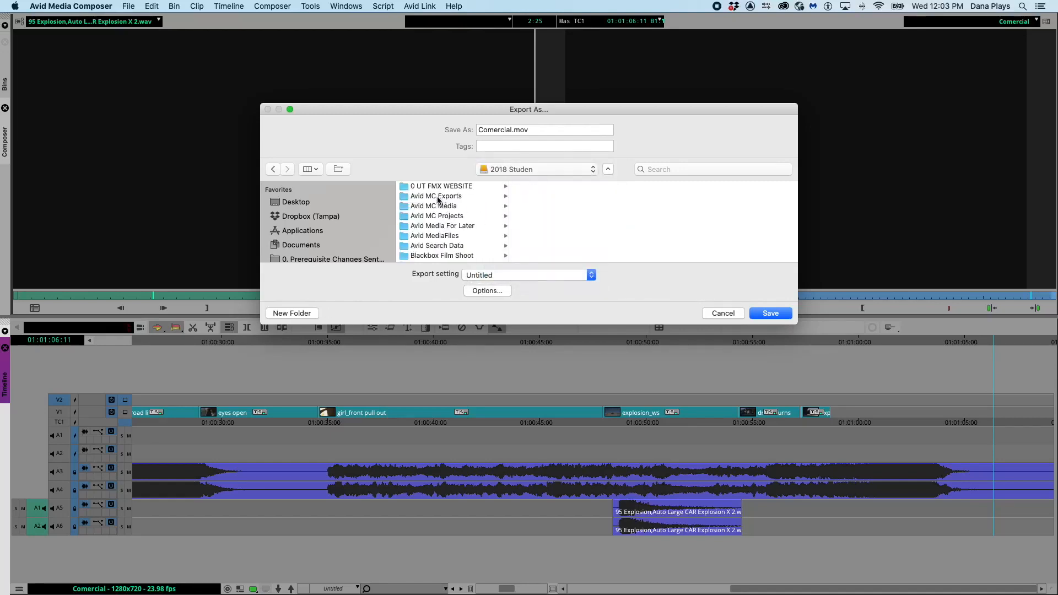
left_click(441, 196)
Review the video and audio options of the Untitled export setting, and dismiss the export without saving a file
left_click(483, 292)
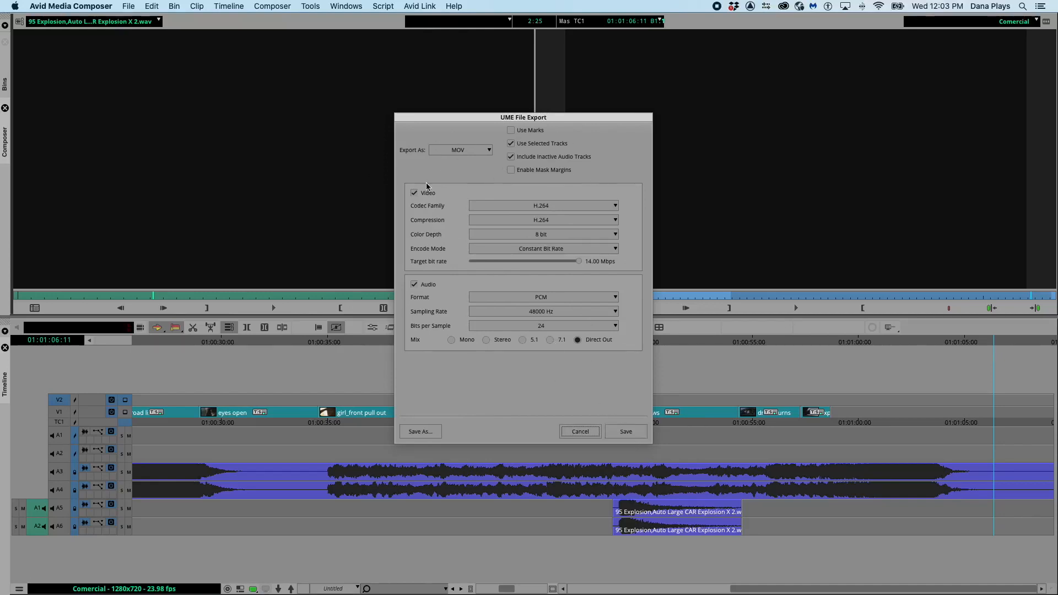
left_click(629, 433)
left_click(584, 433)
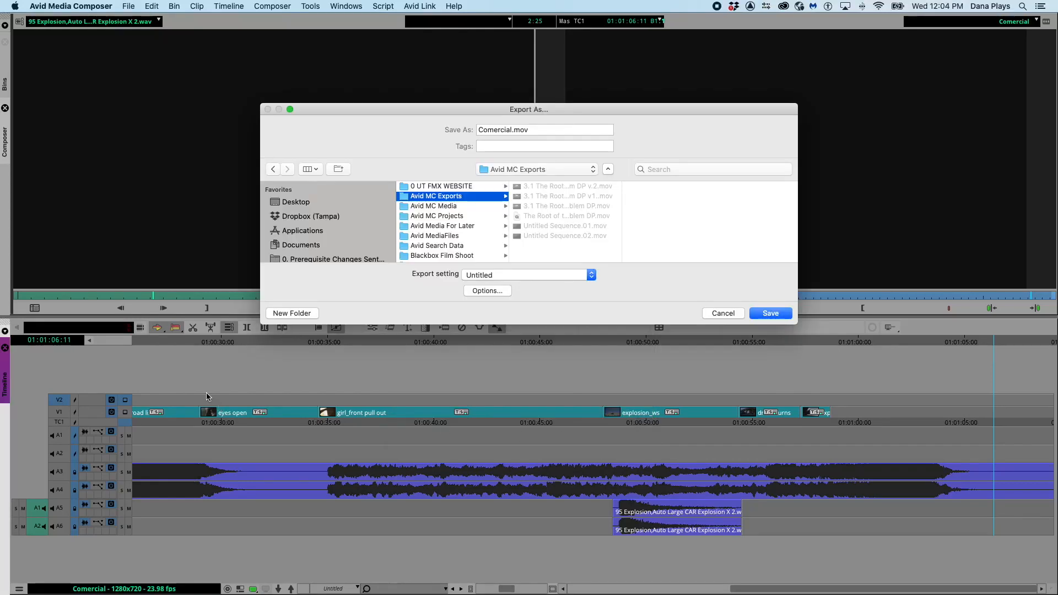
left_click(723, 313)
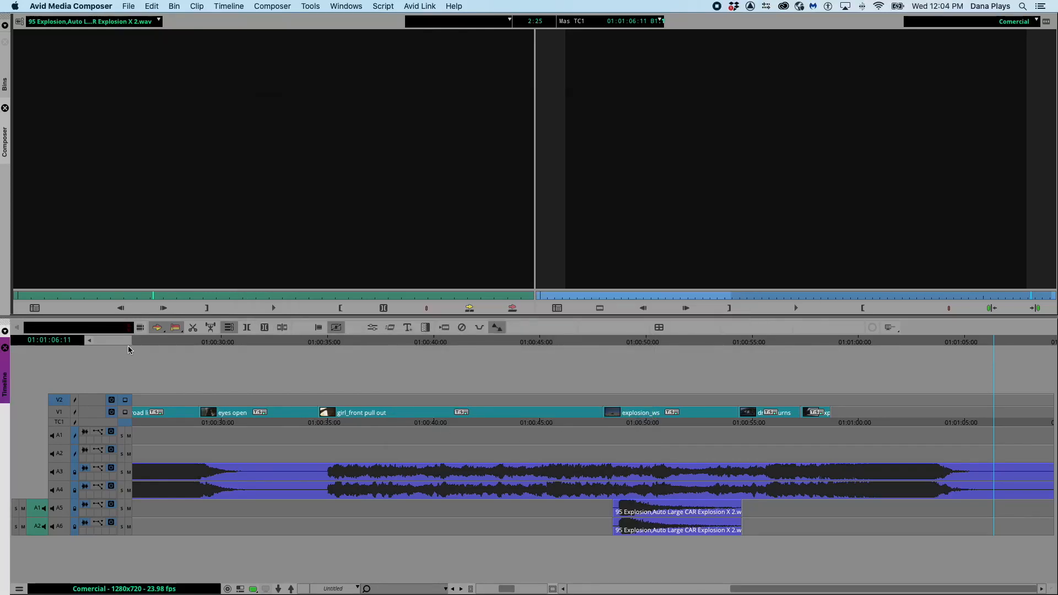